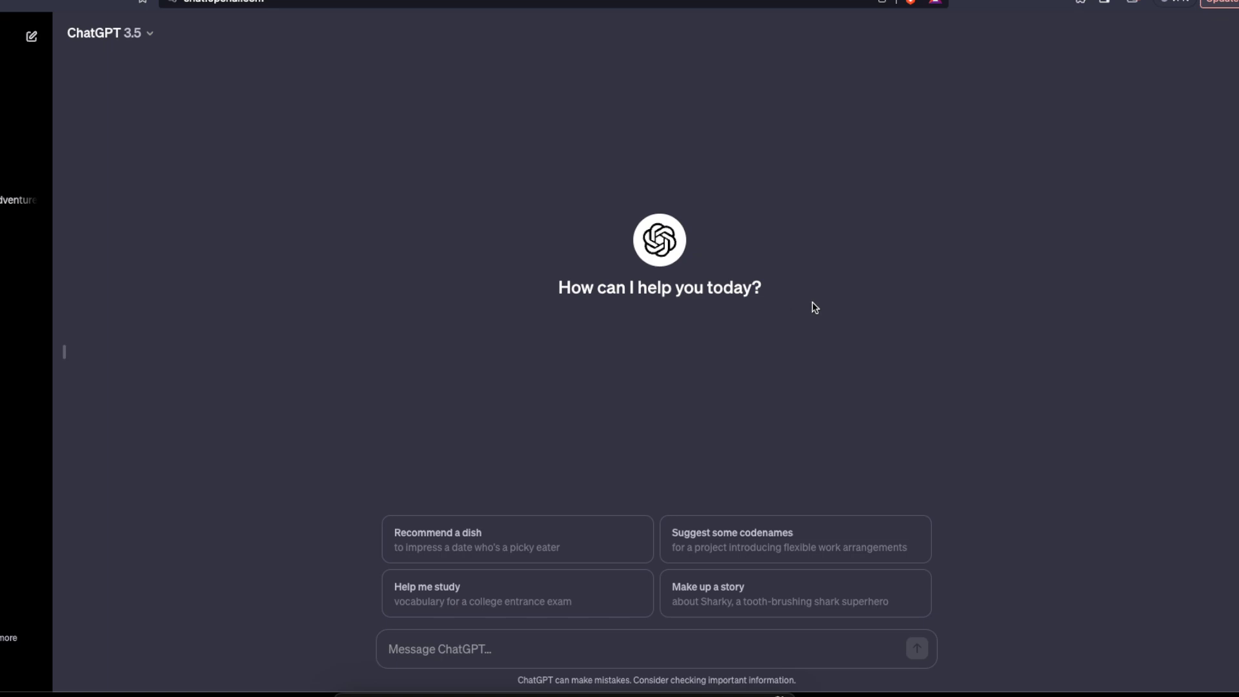
Step: Begin the chat prompt with "Create a list of 50 encouraging or inspirational quotes"
{"action": "left_click", "coordinate": [497, 653]}
{"action": "left_click", "coordinate": [843, 646]}
{"action": "type", "text": "Create"}
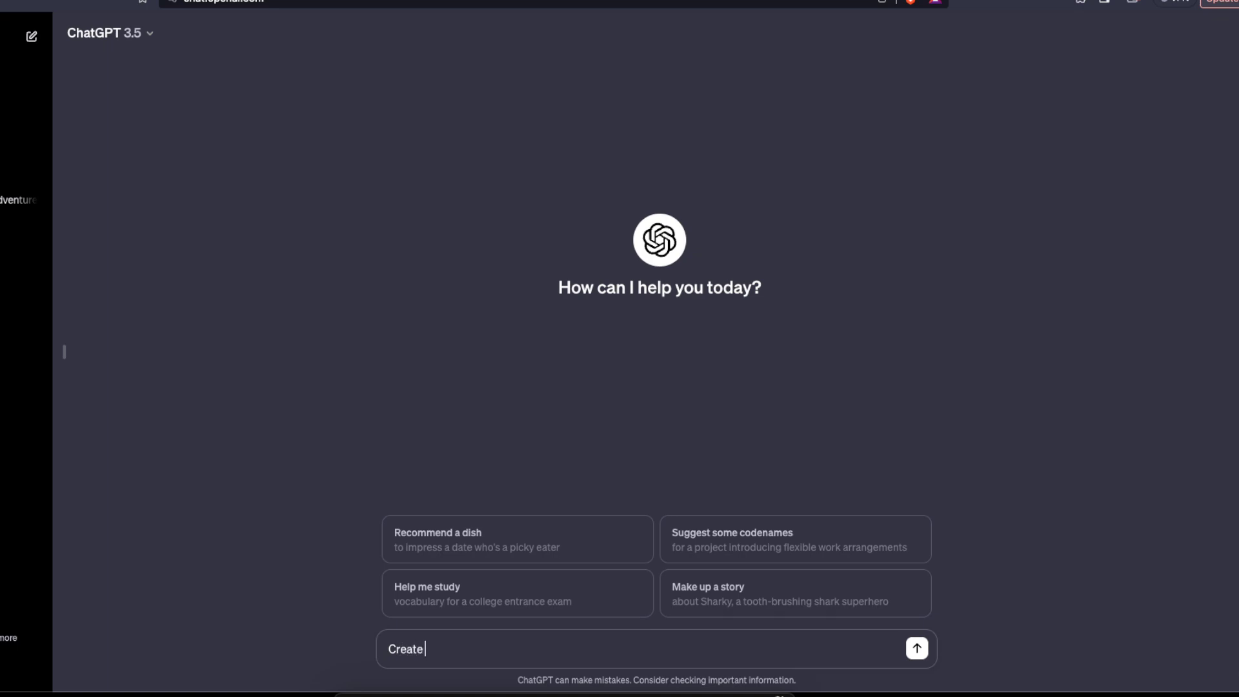
{"action": "type", "text": " a list of 50 enour"}
{"action": "key", "text": "BackSpace"}
{"action": "key", "text": "BackSpace"}
{"action": "type", "text": "couraging"}
{"action": "type", "text": " or inspirat"}
{"action": "type", "text": "ional quotes"}
Step: Complete the prompt with "for content creators and youtubers." and submit it
{"action": "type", "text": " for"}
{"action": "type", "text": " crea"}
{"action": "key", "text": "BackSpace"}
{"action": "key", "text": "BackSpace"}
{"action": "key", "text": "BackSpace"}
{"action": "key", "text": "BackSpace"}
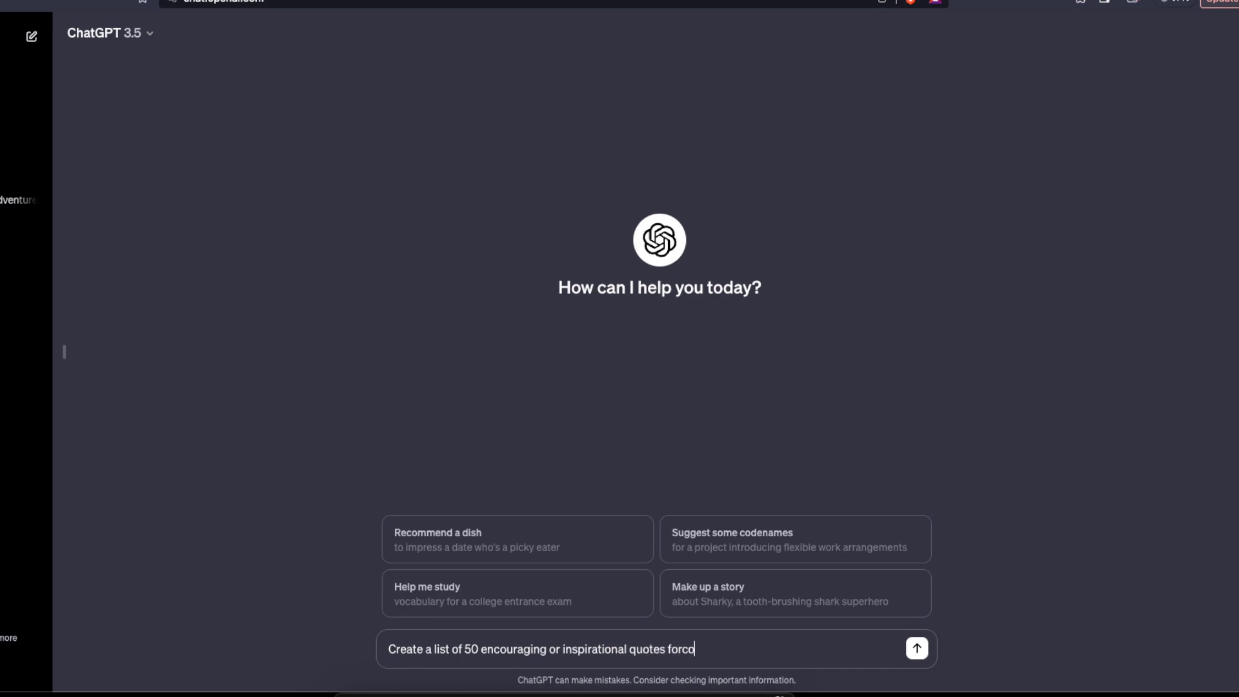
{"action": "type", "text": "c"}
{"action": "key", "text": "BackSpace"}
{"action": "type", "text": "content creators or"}
{"action": "key", "text": "BackSpace"}
{"action": "type", "text": "and y"}
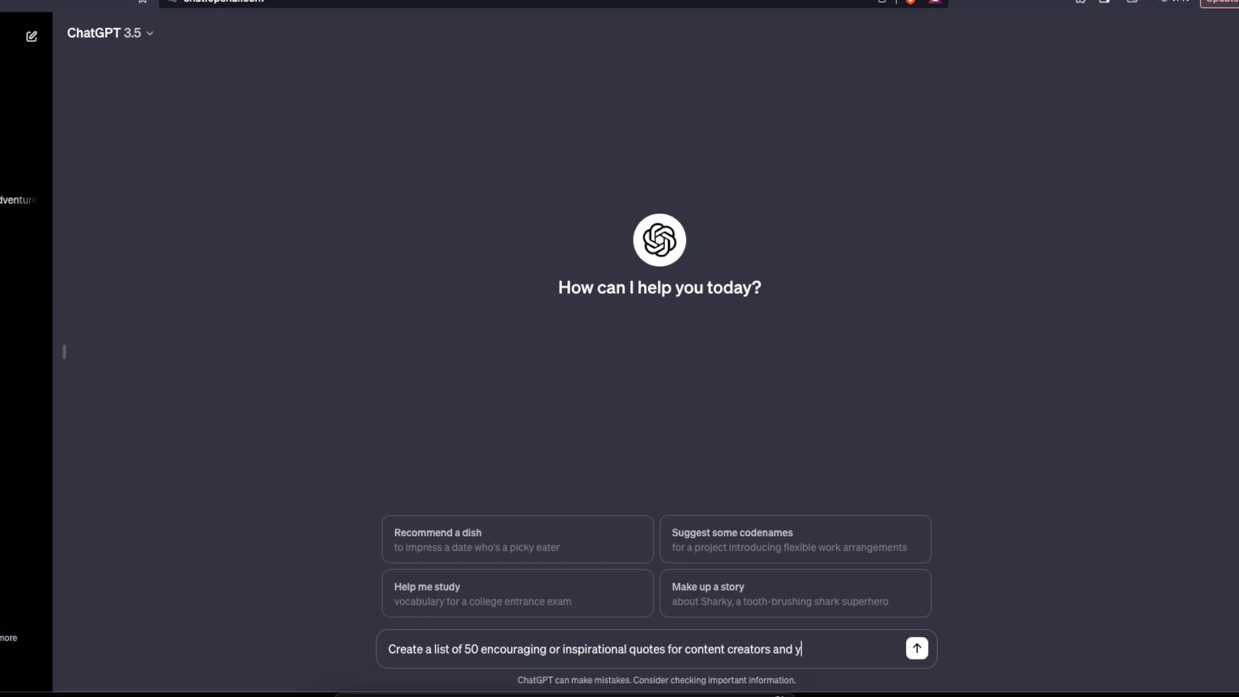
{"action": "type", "text": "ouutubers."}
{"action": "left_click_drag", "start_coordinate": [689, 648], "coordinate": [877, 649]}
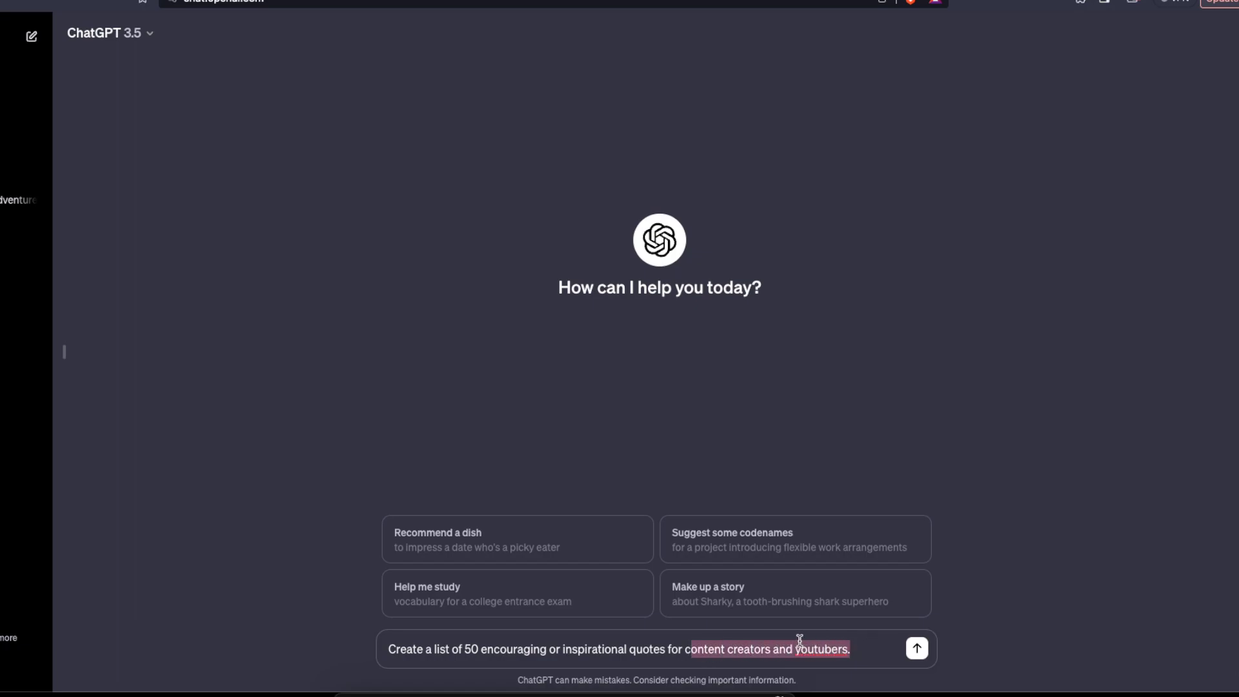
{"action": "left_click", "coordinate": [859, 650]}
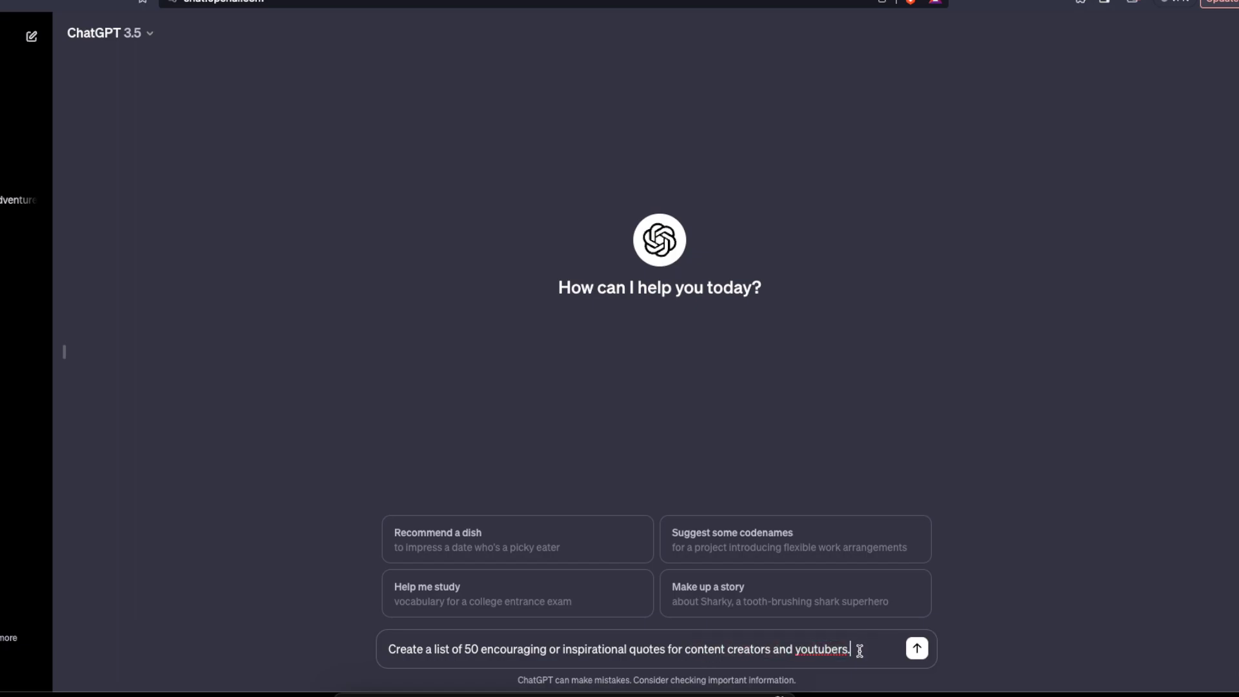
{"action": "key", "text": "Return"}
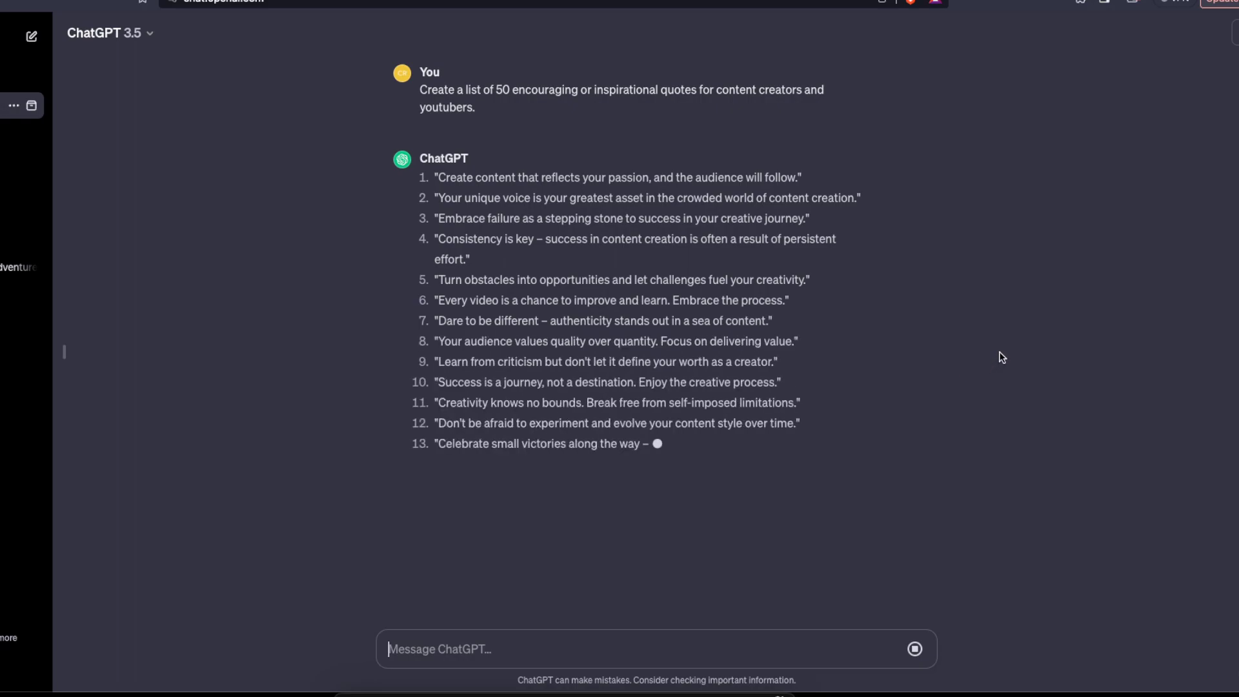
Step: Look through the generated list of quotes from the first to the last entry
{"action": "type", "text": "I"}
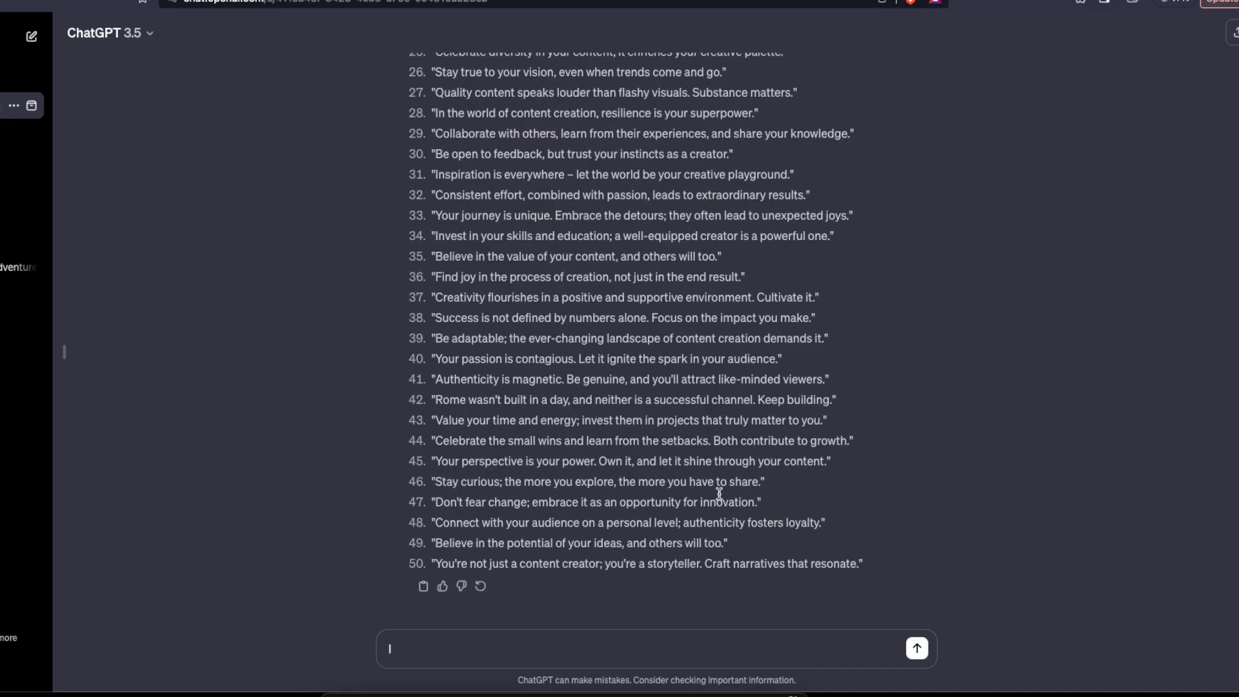
{"action": "scroll", "coordinate": [466, 574], "scroll_direction": "up", "scroll_amount": 12}
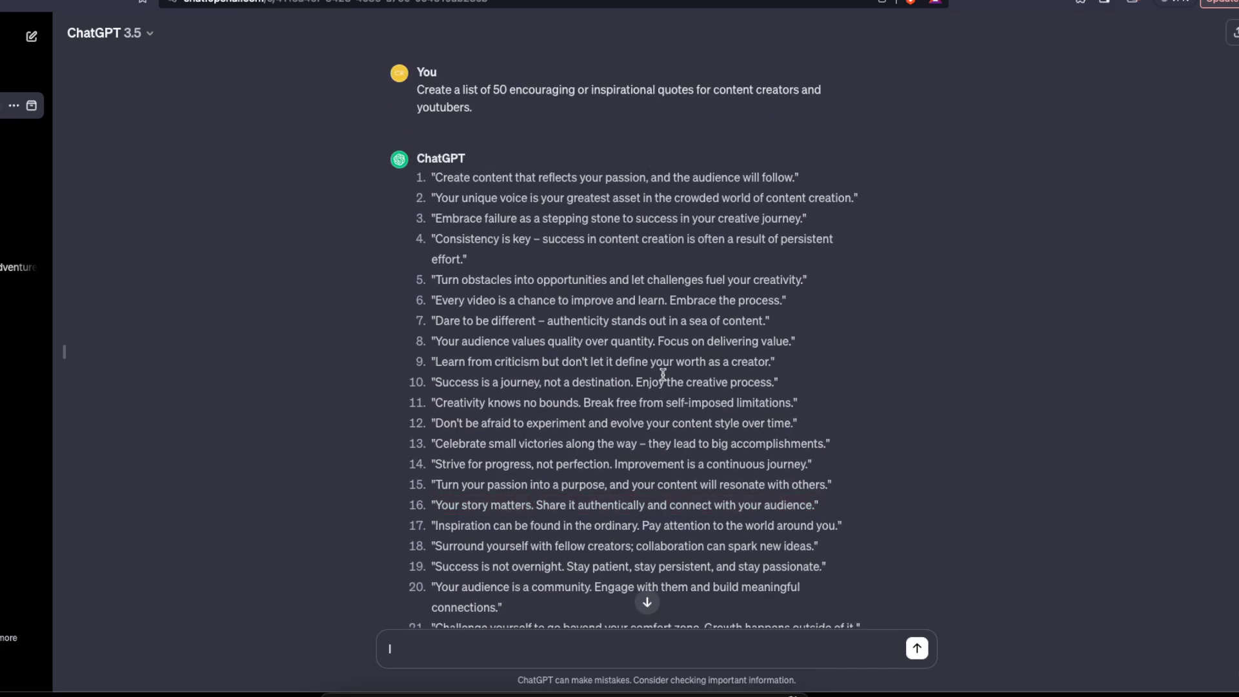
{"action": "scroll", "coordinate": [665, 384], "scroll_direction": "down", "scroll_amount": 10}
{"action": "scroll", "coordinate": [671, 400], "scroll_direction": "up", "scroll_amount": 10}
{"action": "scroll", "coordinate": [645, 464], "scroll_direction": "down", "scroll_amount": 10}
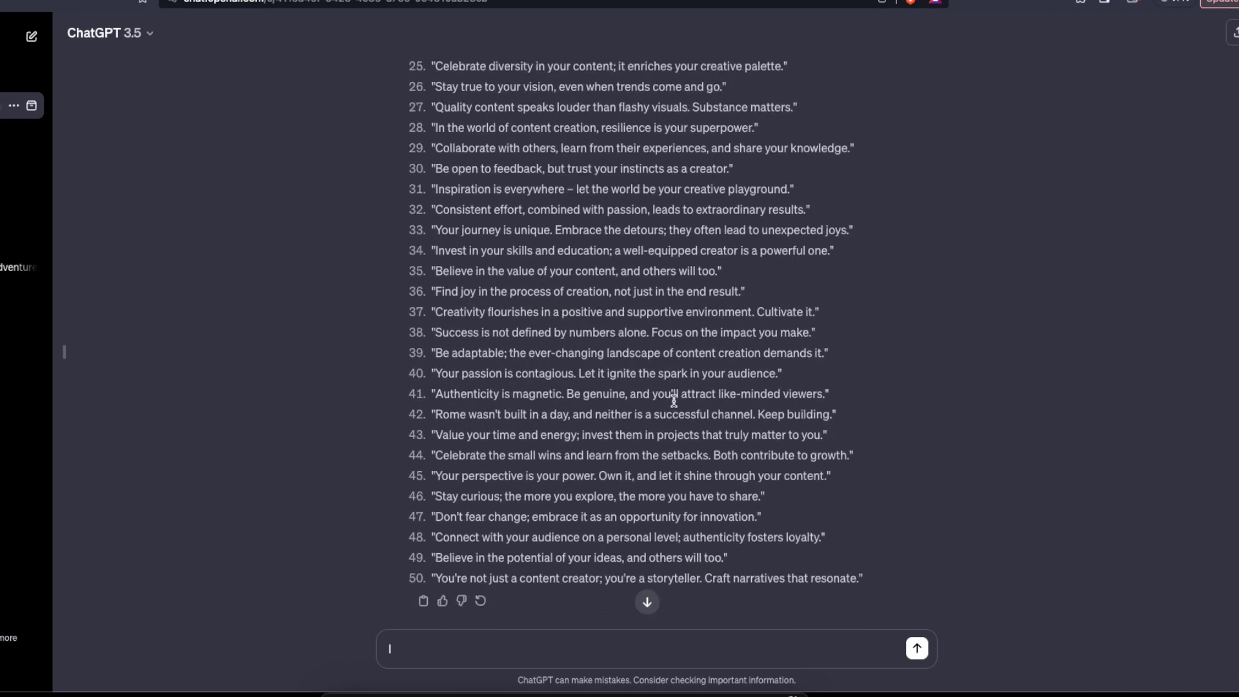
{"action": "scroll", "coordinate": [566, 435], "scroll_direction": "up", "scroll_amount": 10}
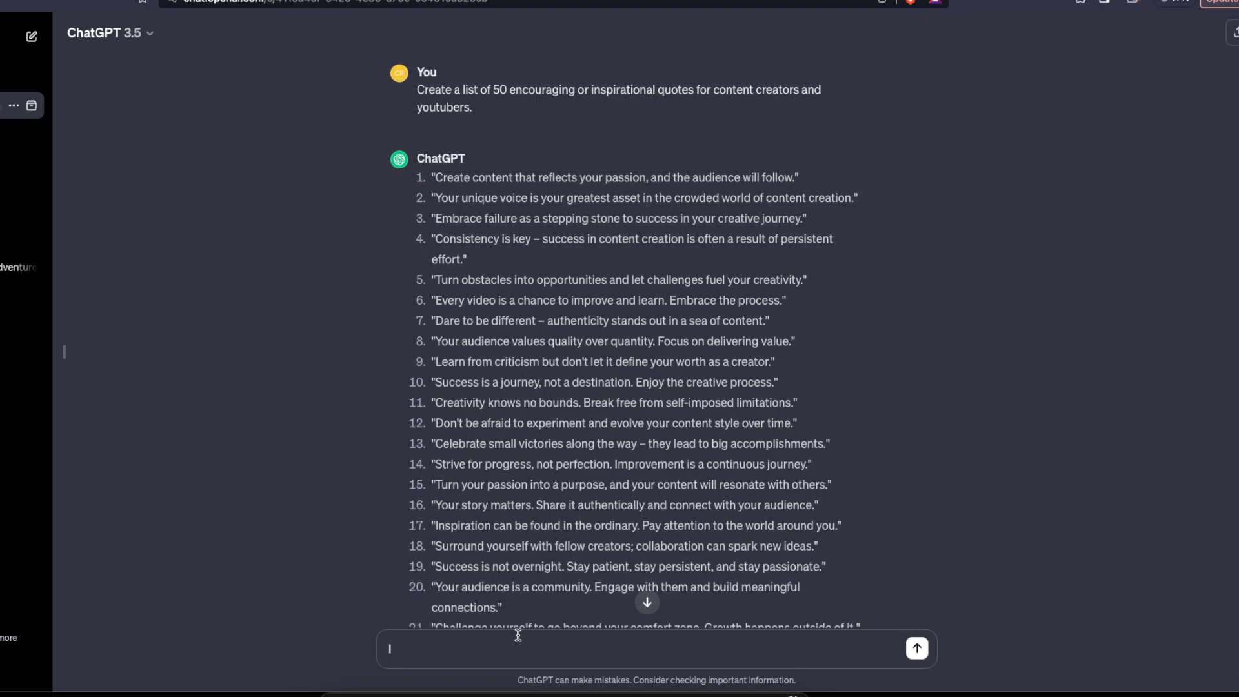
{"action": "scroll", "coordinate": [567, 555], "scroll_direction": "down", "scroll_amount": 10}
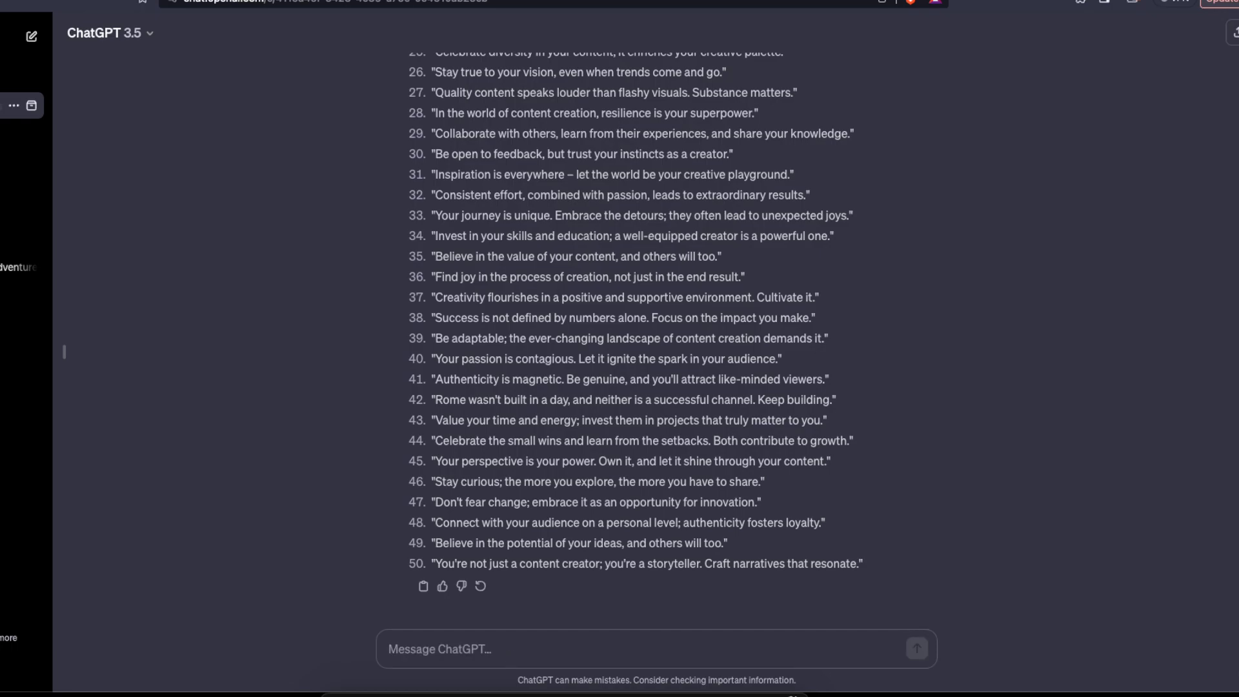
Step: Submit the follow-up prompt "Create a list of 50 tips for content creators and youtubers."
{"action": "type", "text": "Crate"}
{"action": "key", "text": "BackSpace"}
{"action": "key", "text": "BackSpace"}
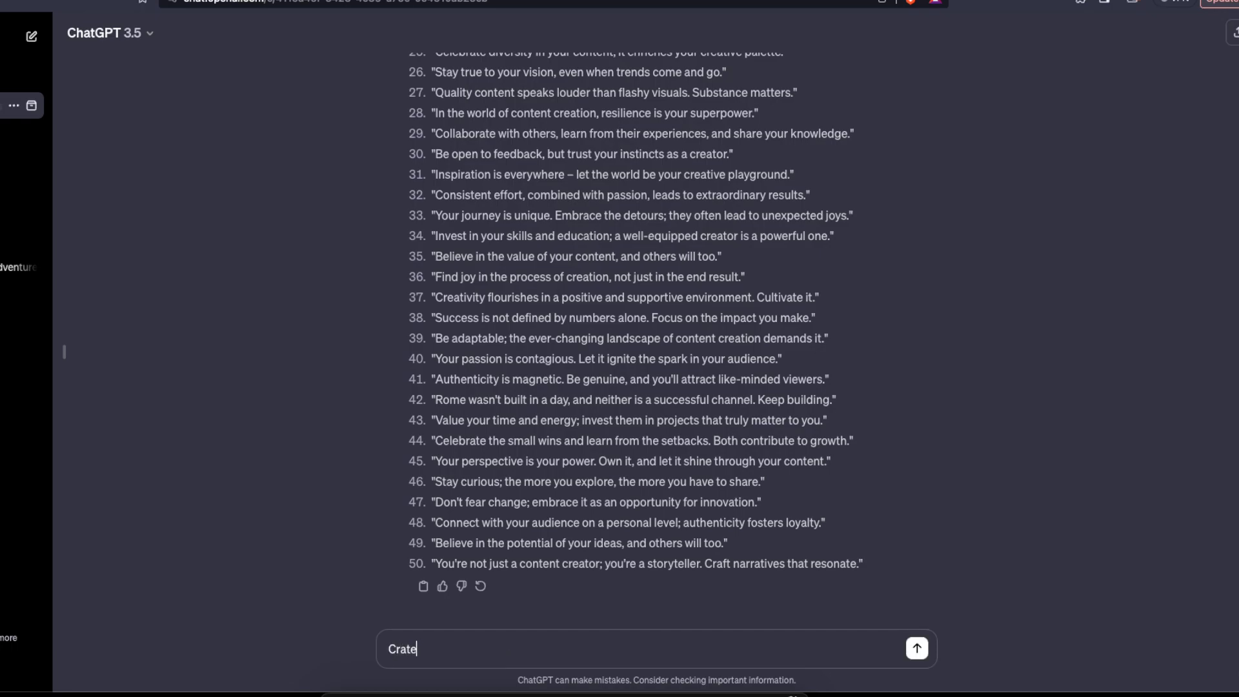
{"action": "type", "text": "eate a list of 50 tips for "}
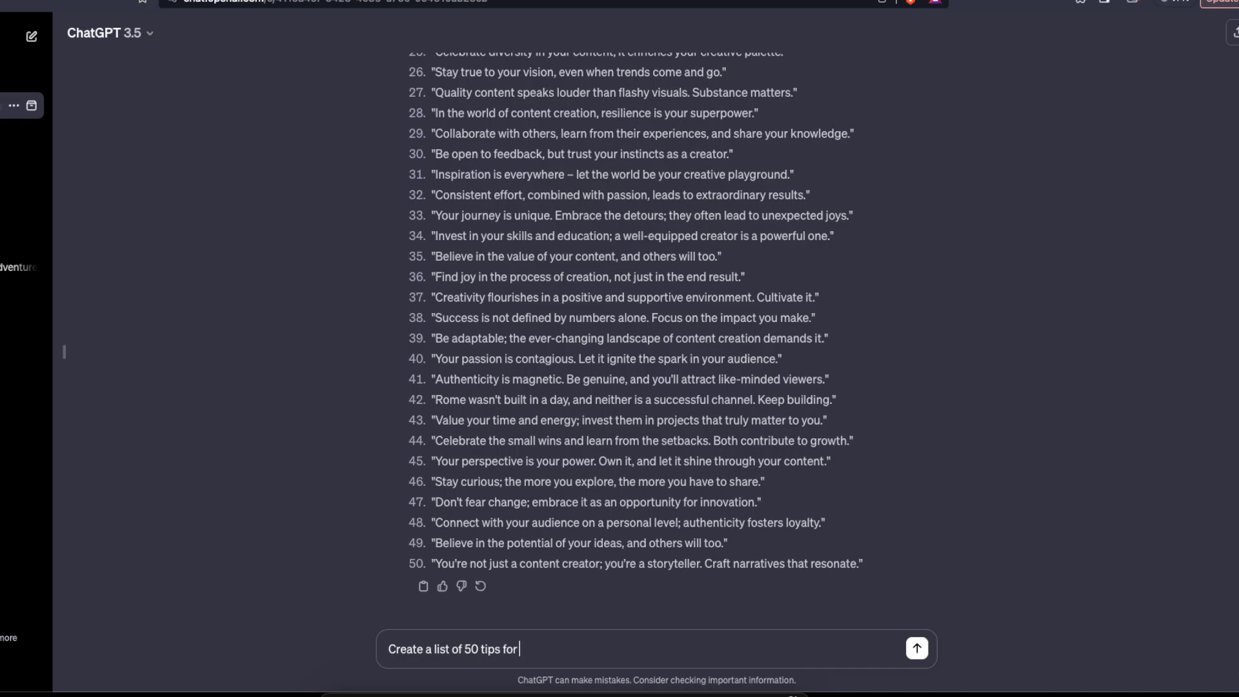
{"action": "type", "text": "content creators and yo"}
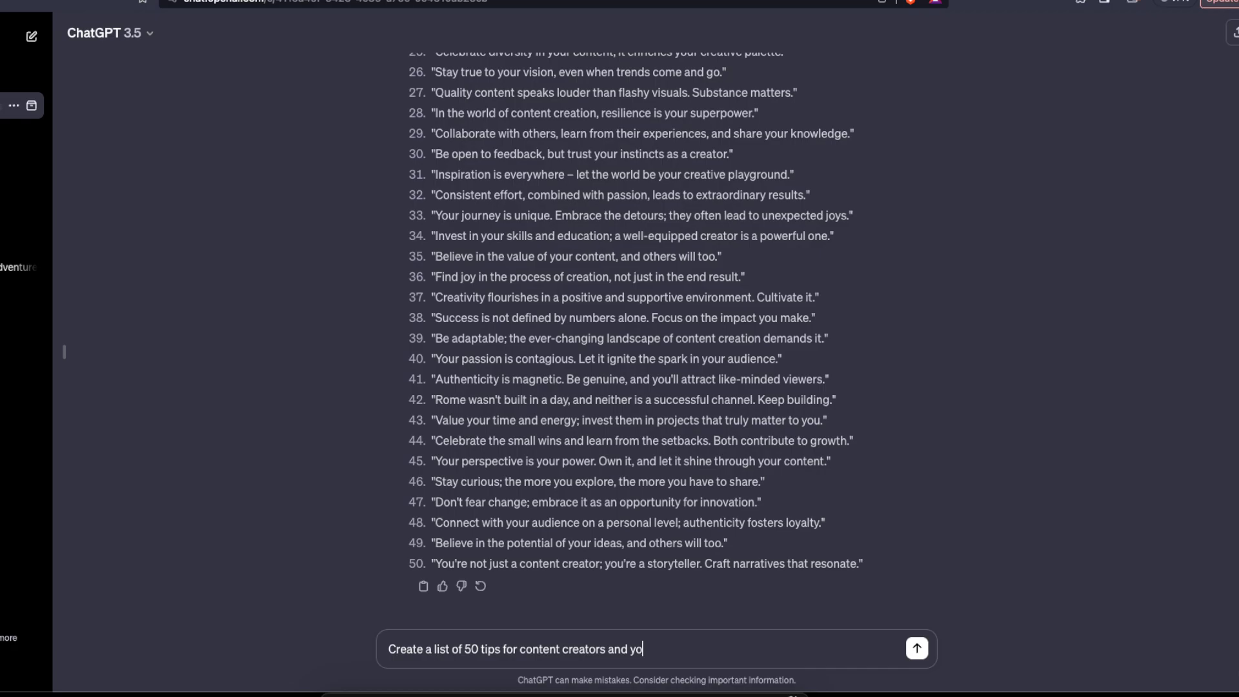
{"action": "type", "text": "utubers."}
{"action": "key", "text": "Return"}
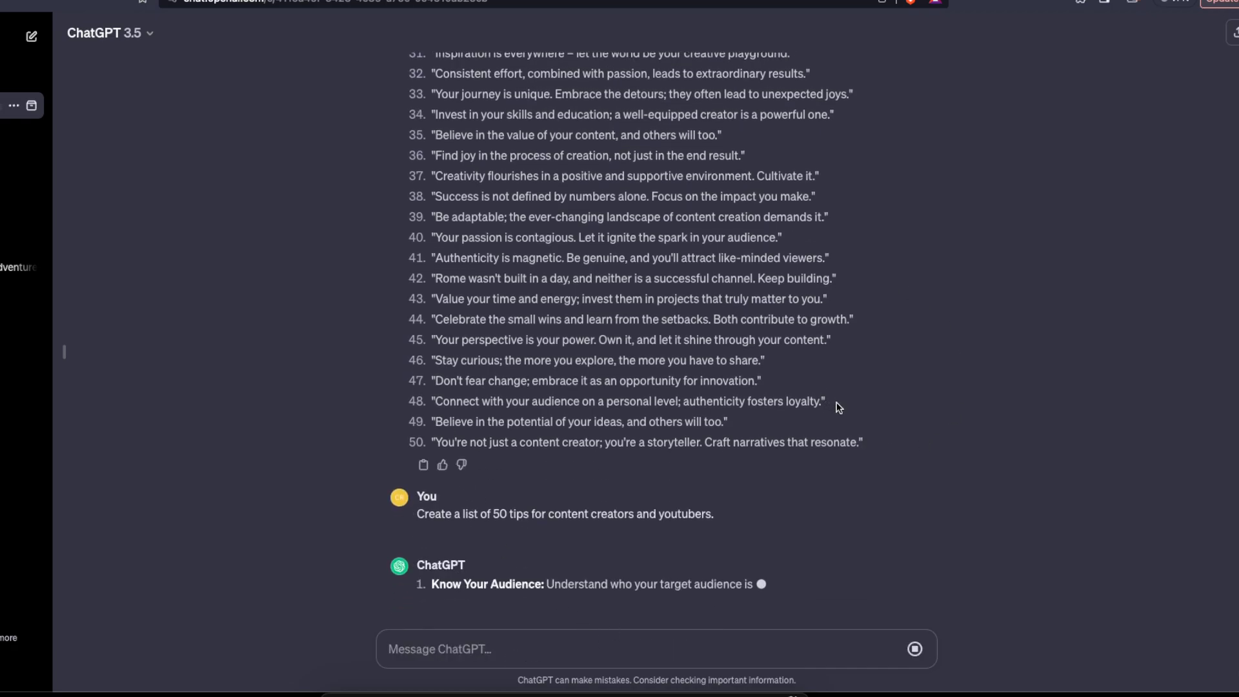
Step: Copy all 50 quotes from the first response
{"action": "scroll", "coordinate": [774, 387], "scroll_direction": "up", "scroll_amount": 10}
{"action": "scroll", "coordinate": [717, 440], "scroll_direction": "down", "scroll_amount": 3}
{"action": "scroll", "coordinate": [716, 440], "scroll_direction": "down", "scroll_amount": 9}
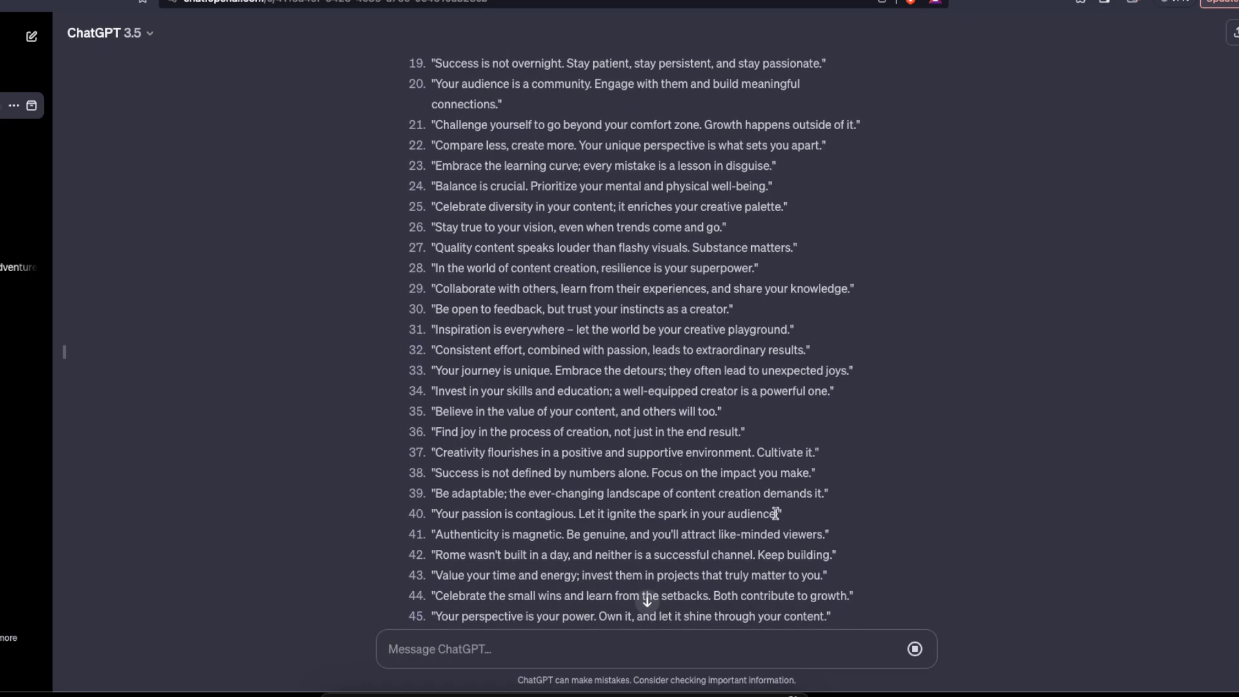
{"action": "scroll", "coordinate": [515, 462], "scroll_direction": "up", "scroll_amount": 4}
{"action": "scroll", "coordinate": [515, 462], "scroll_direction": "up", "scroll_amount": 10}
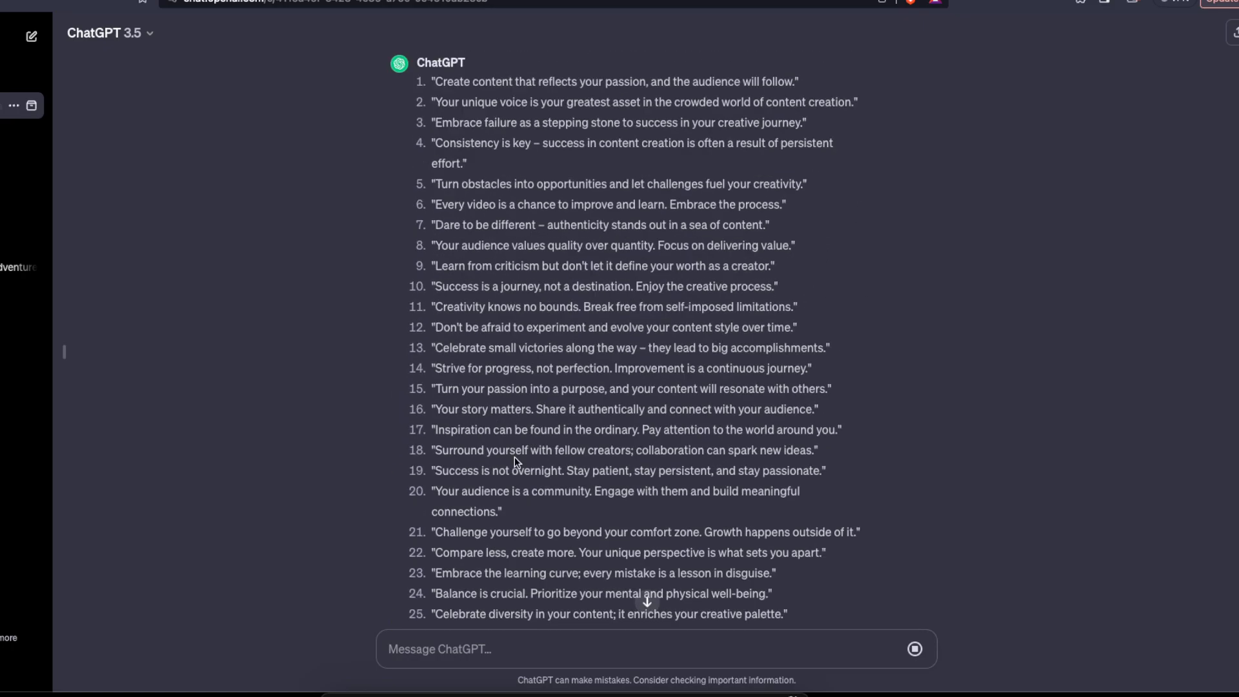
{"action": "left_click_drag", "start_coordinate": [416, 177], "coordinate": [865, 465]}
{"action": "scroll", "coordinate": [753, 556], "scroll_direction": "down", "scroll_amount": 10}
{"action": "right_click", "coordinate": [601, 321]}
{"action": "left_click", "coordinate": [639, 350]}
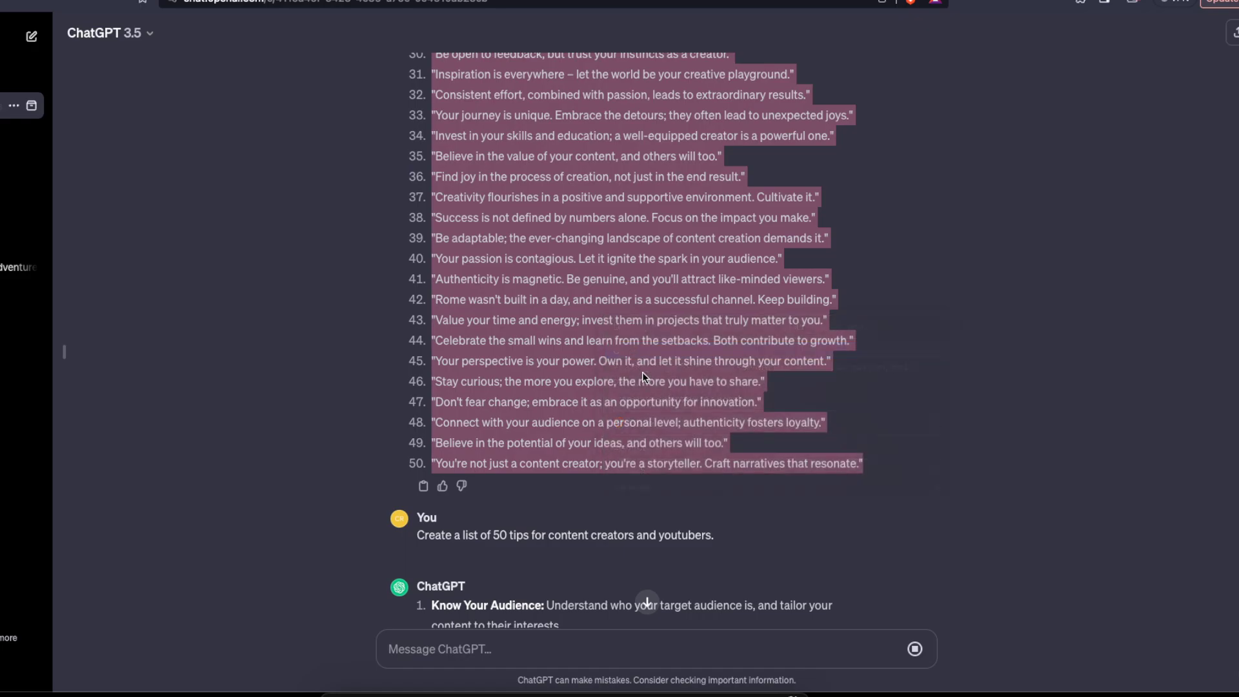
{"action": "right_click", "coordinate": [644, 377]}
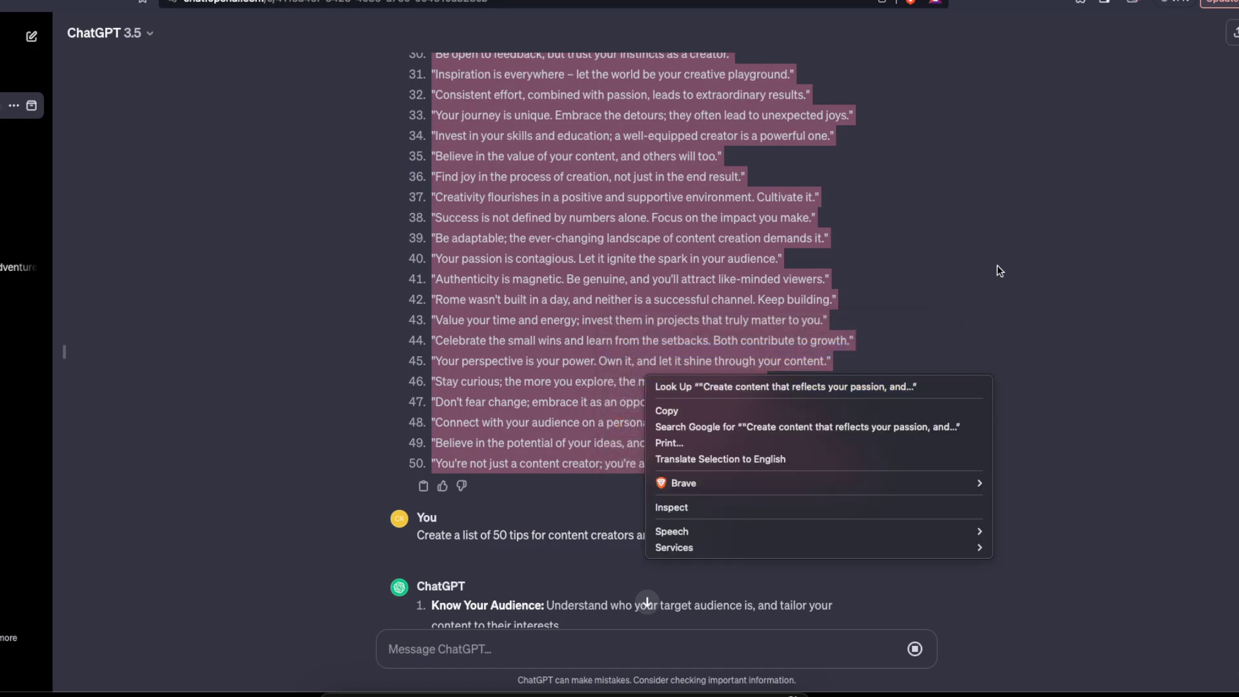
{"action": "left_click", "coordinate": [642, 400]}
Step: Switch to the Social Media Posts spreadsheet in Google Sheets and paste the quotes from cell A1 of the Quotes sheet
{"action": "scroll", "coordinate": [642, 400], "scroll_direction": "up", "scroll_amount": 8}
{"action": "scroll", "coordinate": [642, 400], "scroll_direction": "up", "scroll_amount": 4}
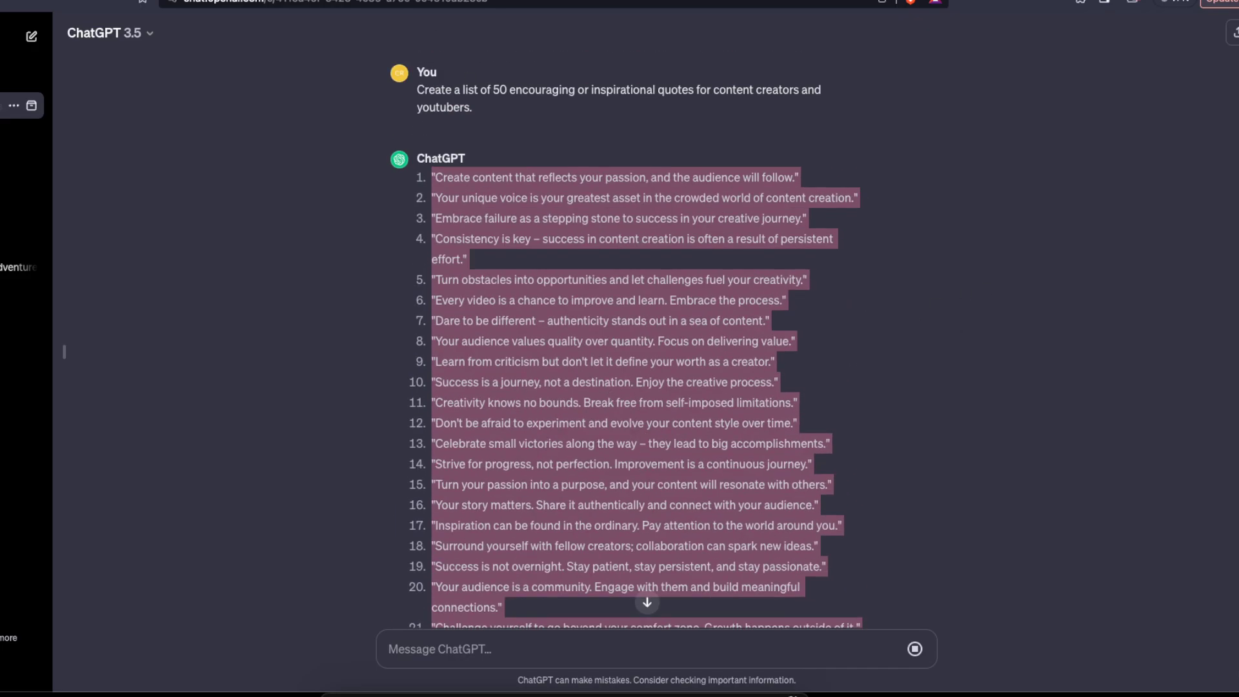
{"action": "left_click", "coordinate": [252, 0]}
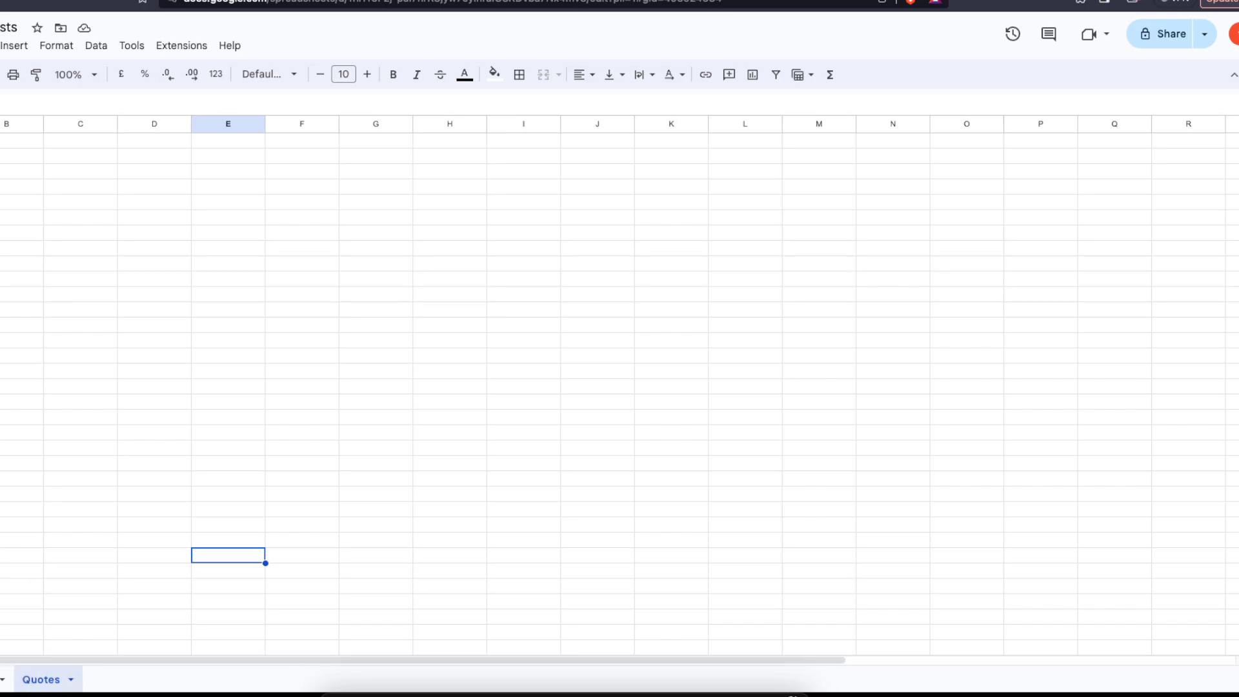
{"action": "left_click", "coordinate": [0, 140]}
{"action": "key", "text": "ctrl+v"}
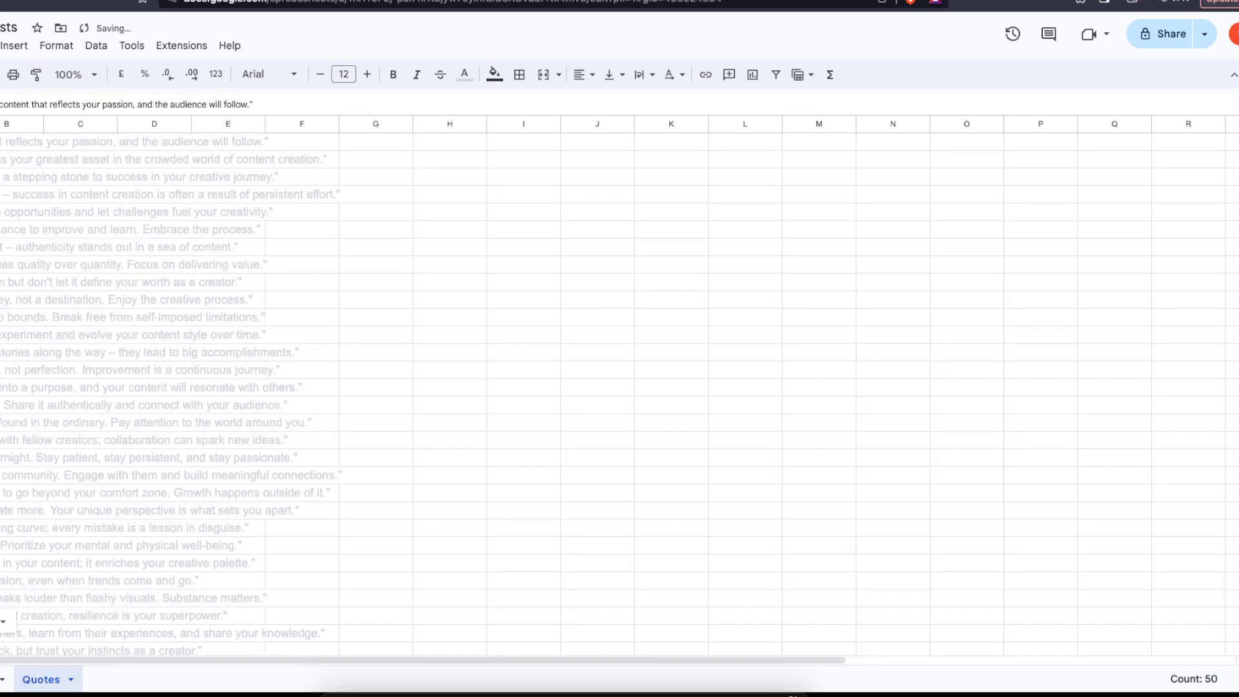
{"action": "left_click", "coordinate": [381, 337]}
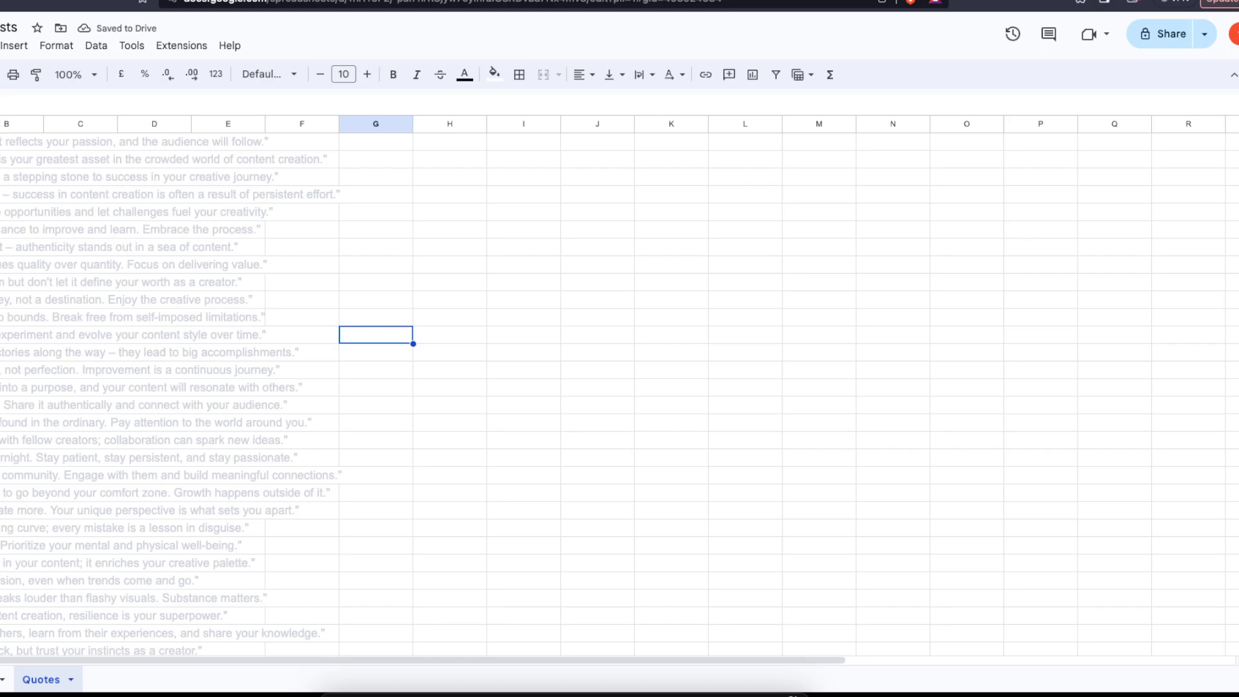
{"action": "left_click", "coordinate": [77, 424]}
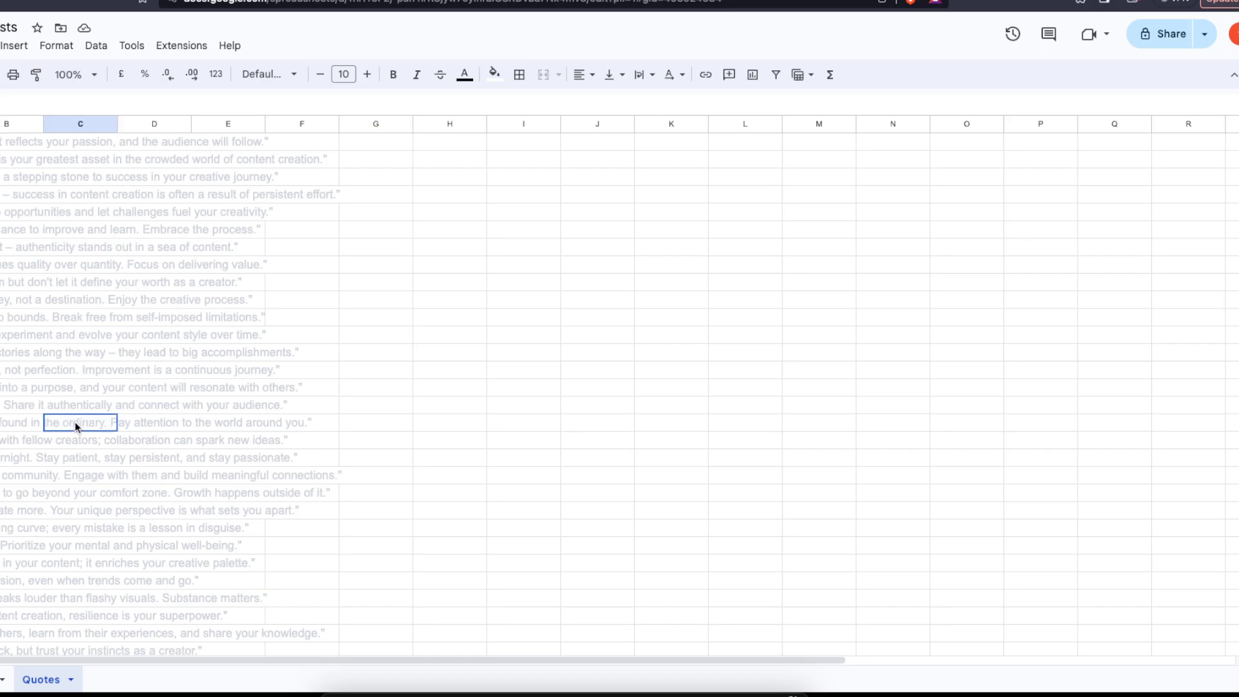
{"action": "left_click", "coordinate": [0, 160]}
{"action": "left_click", "coordinate": [0, 142]}
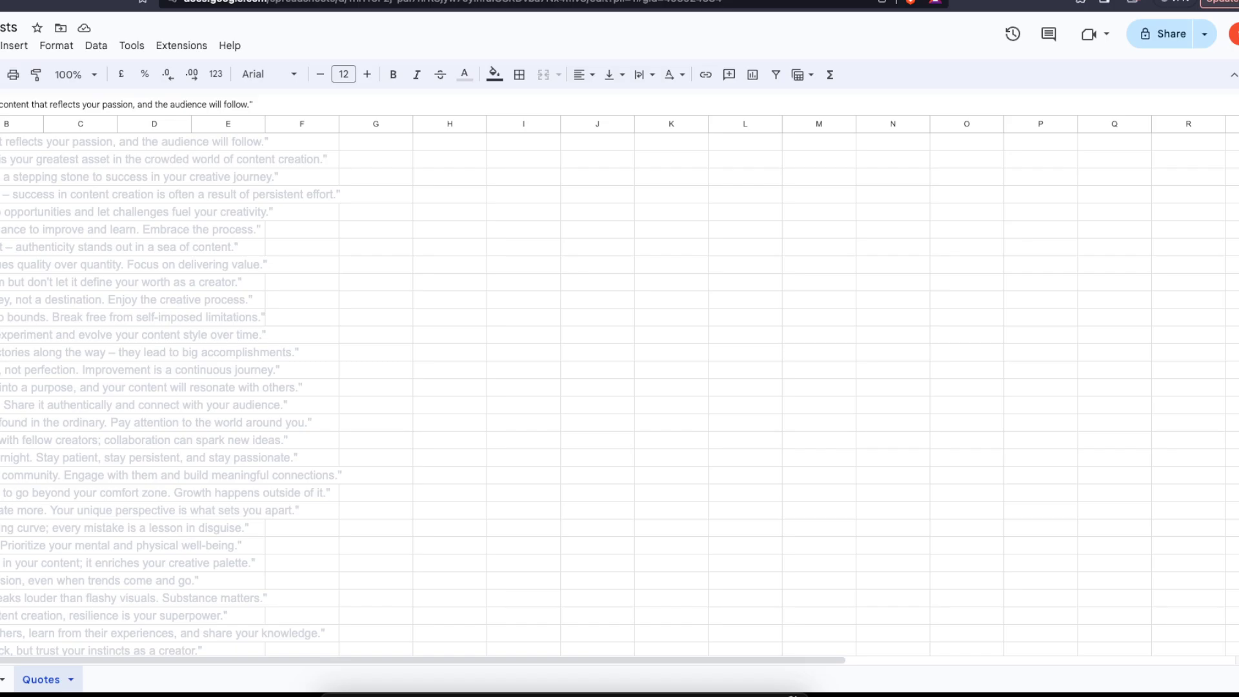
Step: Return to ChatGPT and copy the complete response containing the 50 tips
{"action": "left_click", "coordinate": [188, 0]}
{"action": "left_click", "coordinate": [188, 0]}
{"action": "left_click", "coordinate": [232, 0]}
{"action": "mouse_move", "coordinate": [197, 0]}
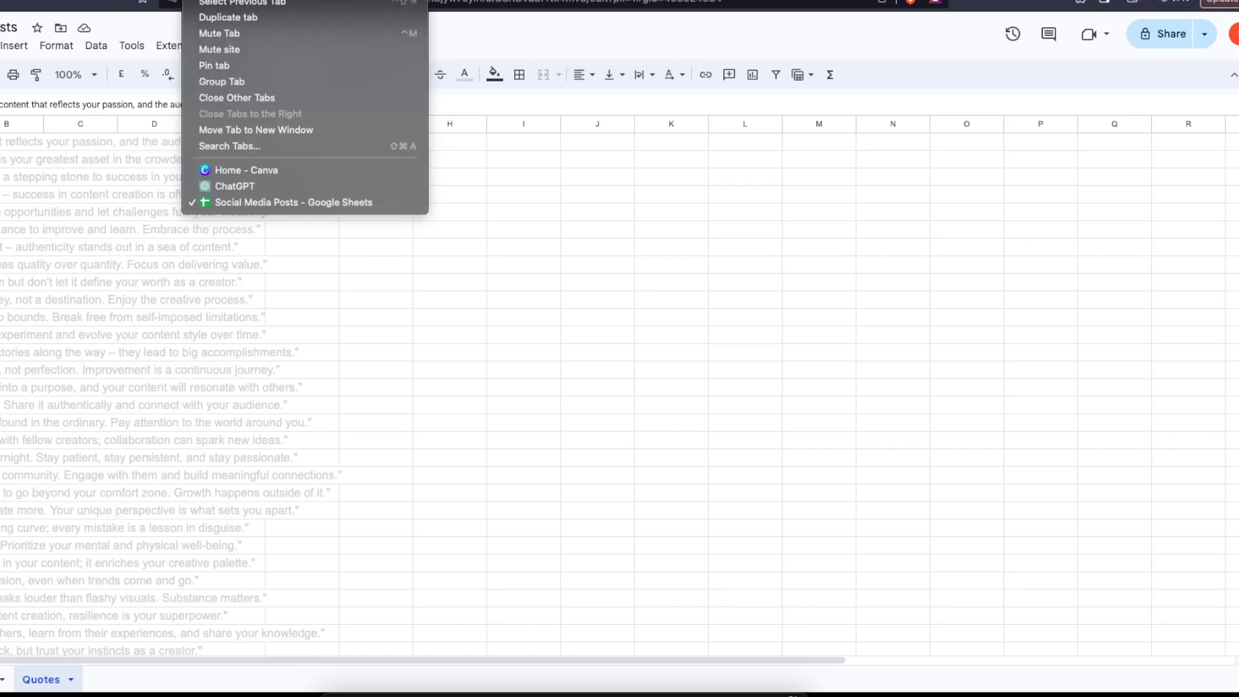
{"action": "left_click", "coordinate": [197, 0]}
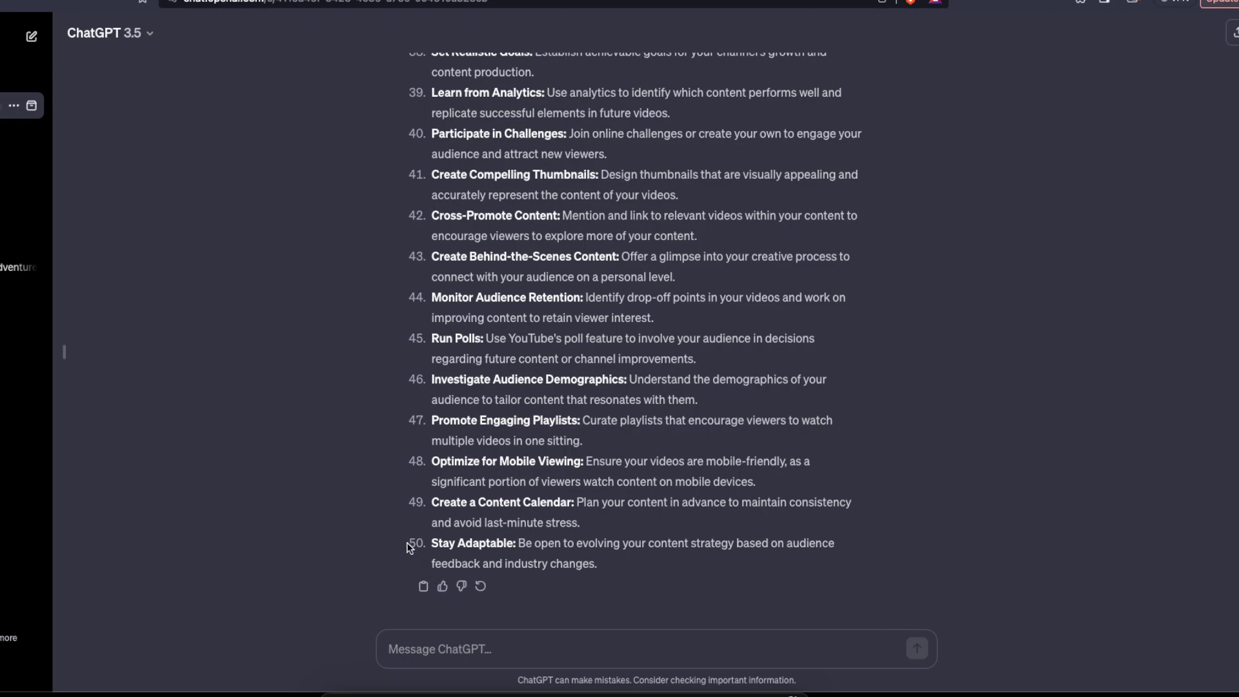
{"action": "left_click_drag", "start_coordinate": [409, 547], "coordinate": [630, 567]}
{"action": "left_click", "coordinate": [592, 495]}
{"action": "left_click", "coordinate": [424, 587]}
Step: Switch to the Social Media Posts spreadsheet and paste the tips from cell A1 of the empty sheet before Quotes
{"action": "left_click", "coordinate": [323, 1]}
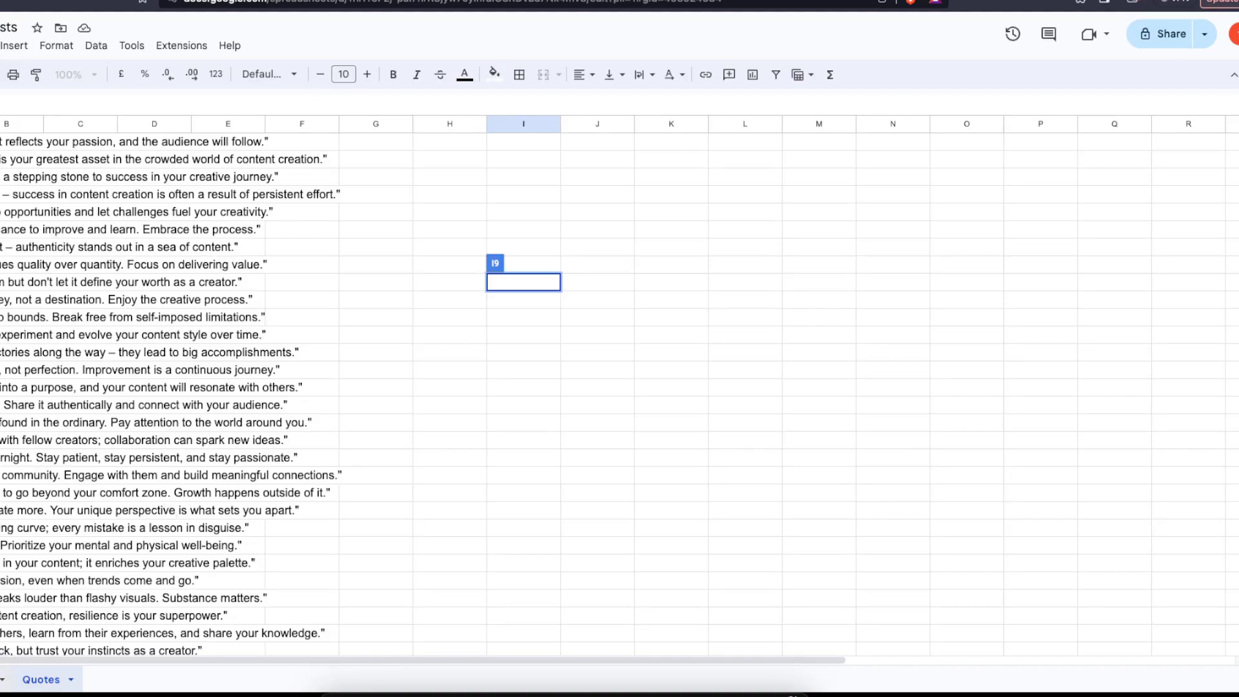
{"action": "left_click", "coordinate": [2, 680]}
{"action": "left_click", "coordinate": [0, 140]}
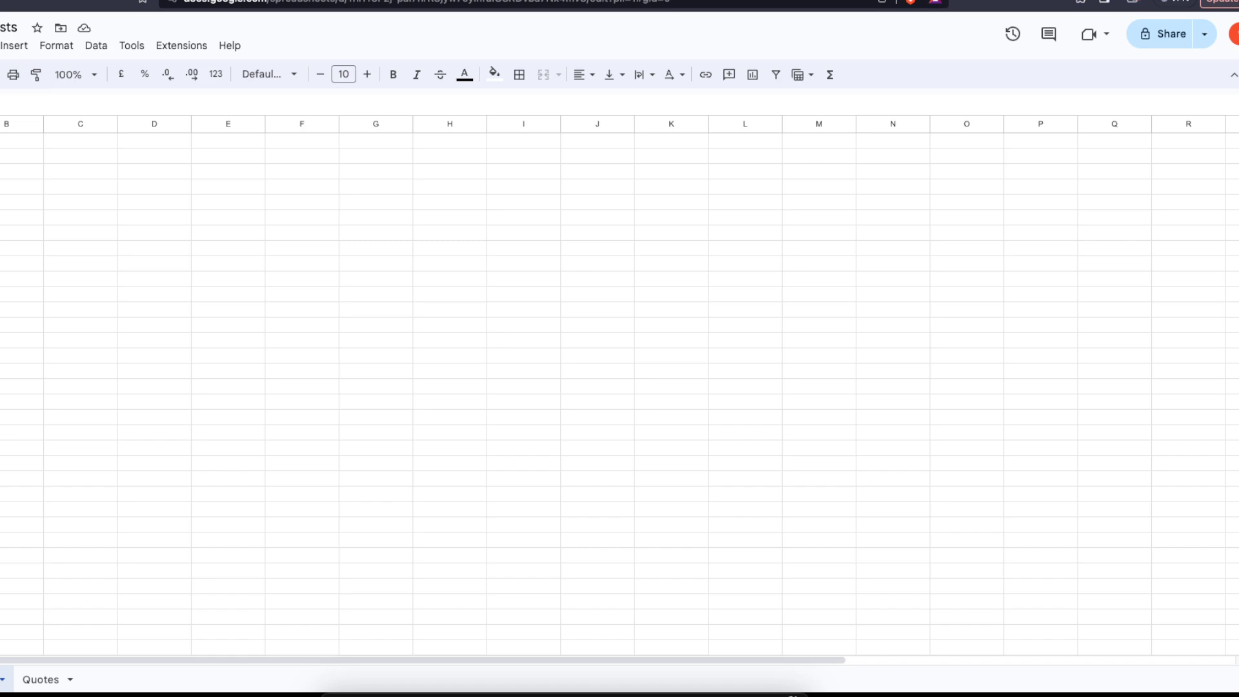
{"action": "key", "text": "ctrl+v"}
Step: Examine the pasted tips and their row layout throughout the sheet
{"action": "scroll", "coordinate": [262, 381], "scroll_direction": "down", "scroll_amount": 10}
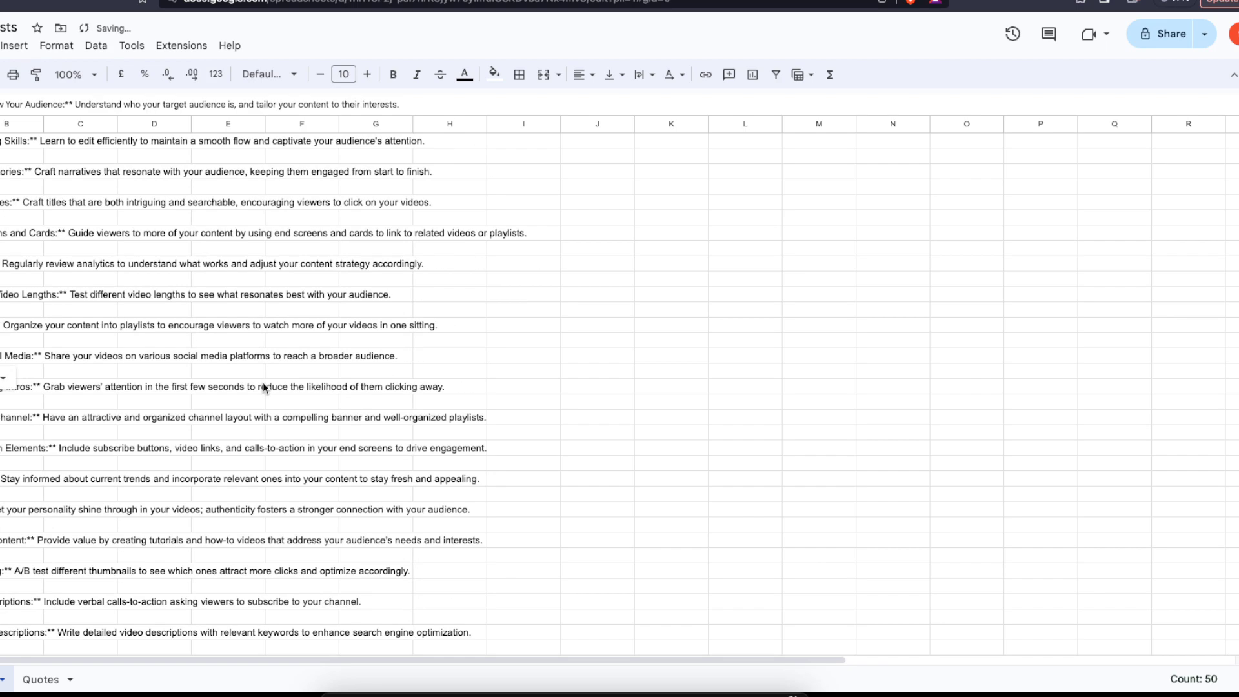
{"action": "scroll", "coordinate": [262, 433], "scroll_direction": "down", "scroll_amount": 10}
{"action": "scroll", "coordinate": [263, 434], "scroll_direction": "up", "scroll_amount": 20}
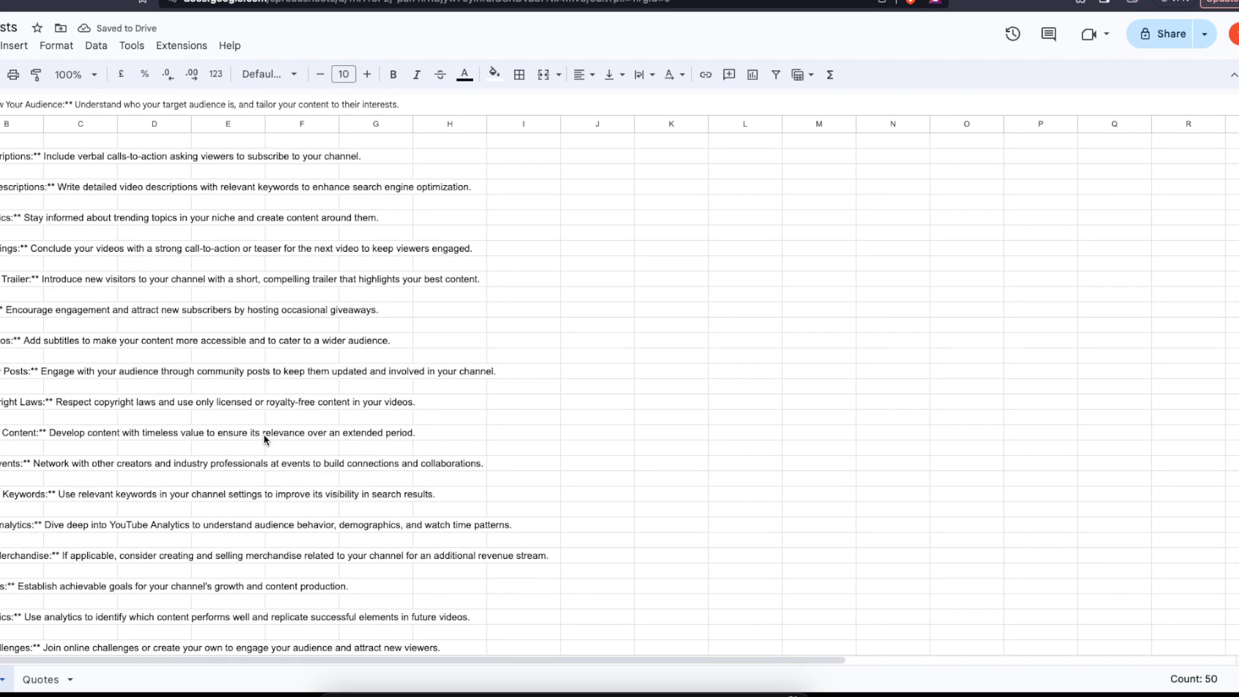
{"action": "left_click", "coordinate": [265, 434]}
{"action": "scroll", "coordinate": [222, 413], "scroll_direction": "up", "scroll_amount": 1}
{"action": "scroll", "coordinate": [221, 413], "scroll_direction": "down", "scroll_amount": 4}
{"action": "scroll", "coordinate": [221, 413], "scroll_direction": "up", "scroll_amount": 4}
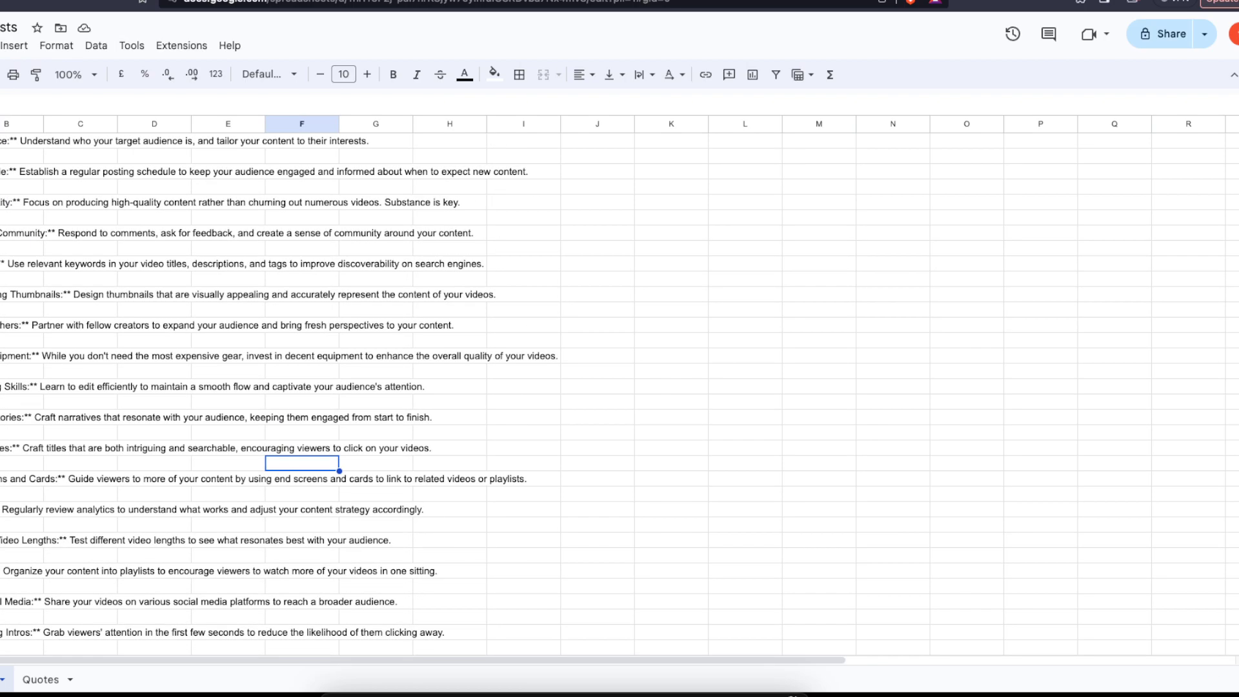
{"action": "left_click", "coordinate": [1, 413]}
{"action": "left_click_drag", "start_coordinate": [405, 160], "coordinate": [243, 160]}
{"action": "left_click", "coordinate": [243, 160]}
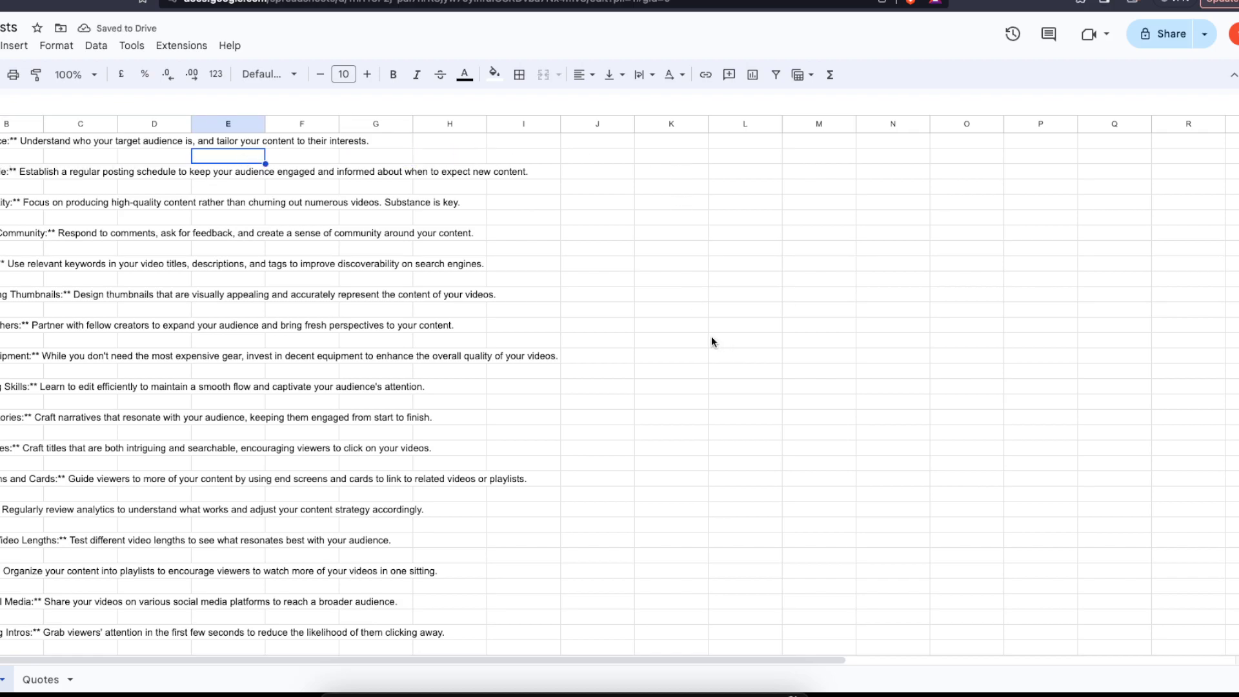
{"action": "left_click", "coordinate": [675, 325]}
{"action": "left_click", "coordinate": [32, 683]}
{"action": "left_click", "coordinate": [2, 682]}
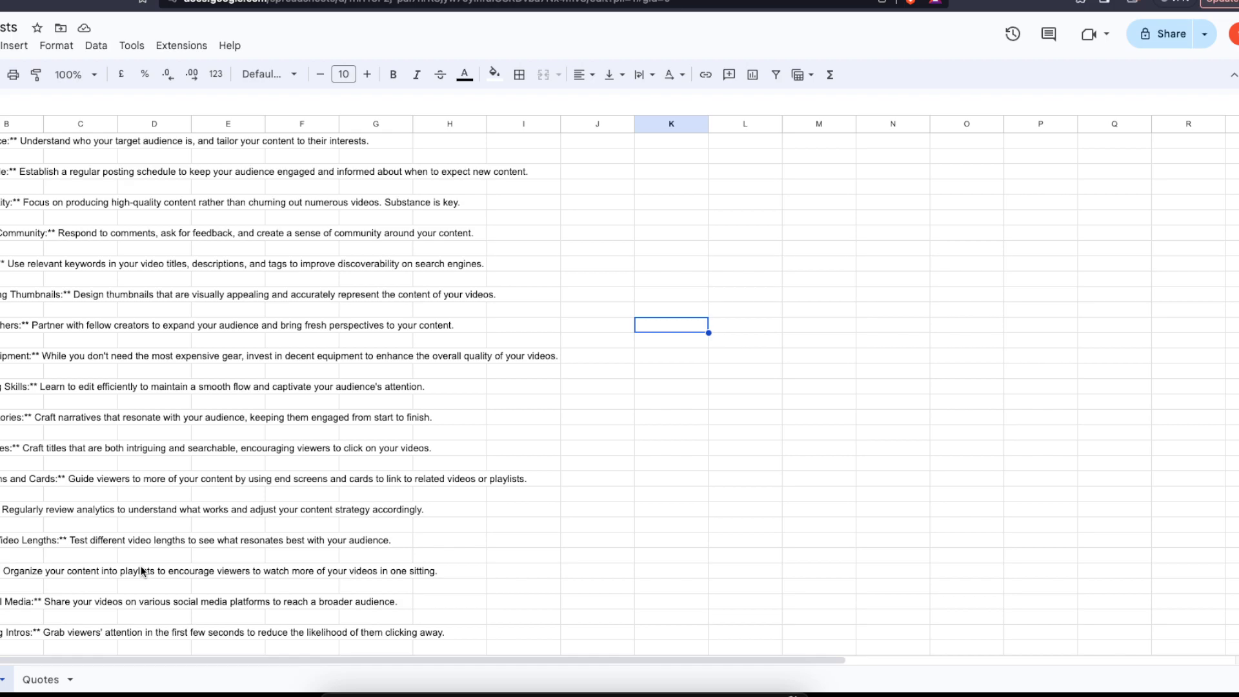
{"action": "left_click", "coordinate": [201, 356]}
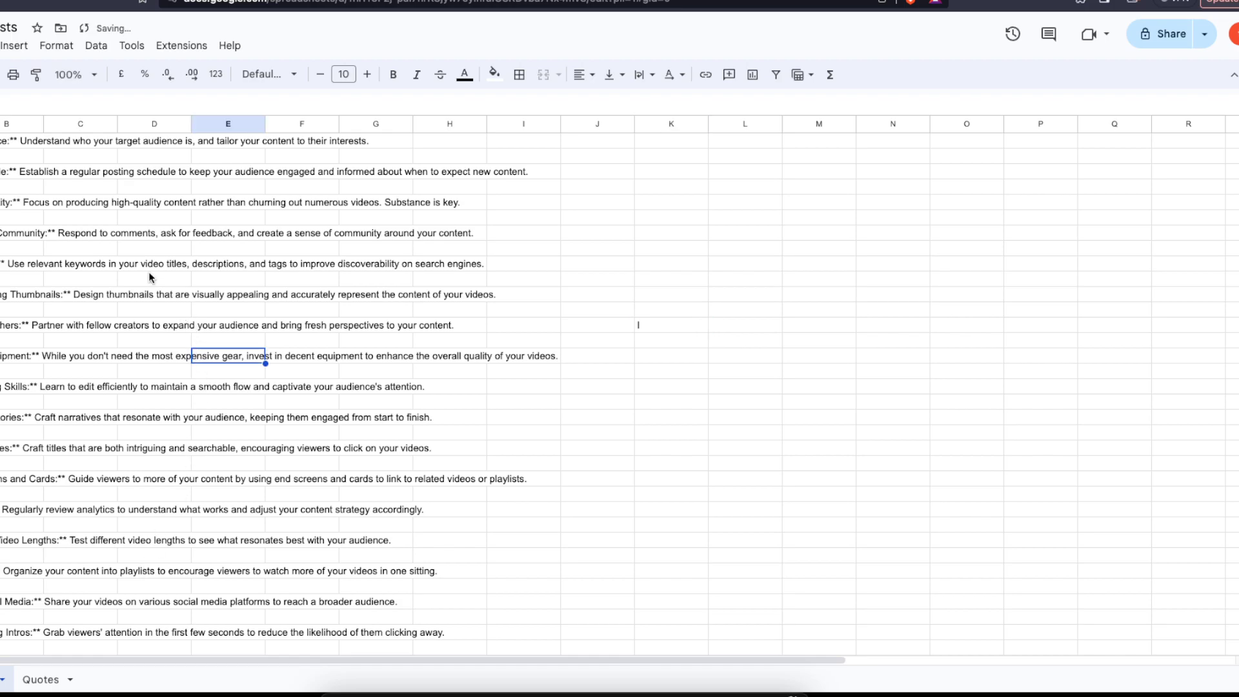
Step: Download the Quotes sheet as a comma-separated values file named Social Media Posts - Quotes in the Downloads folder
{"action": "left_click", "coordinate": [41, 680]}
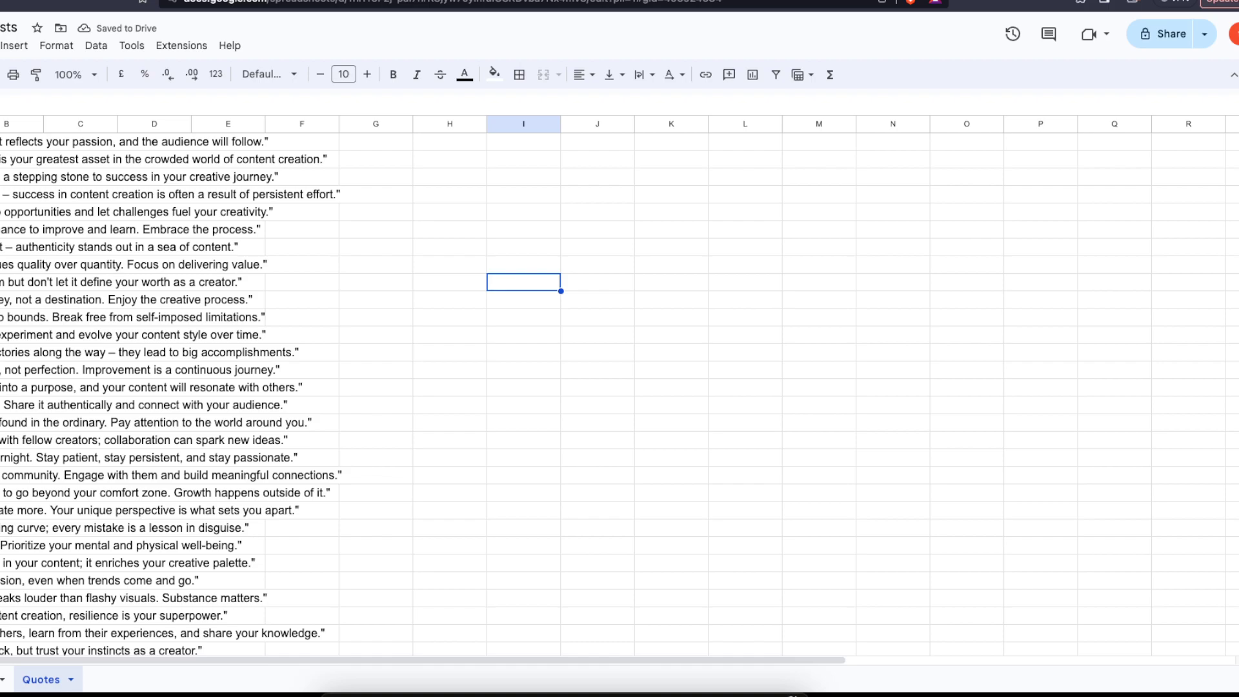
{"action": "left_click", "coordinate": [0, 45]}
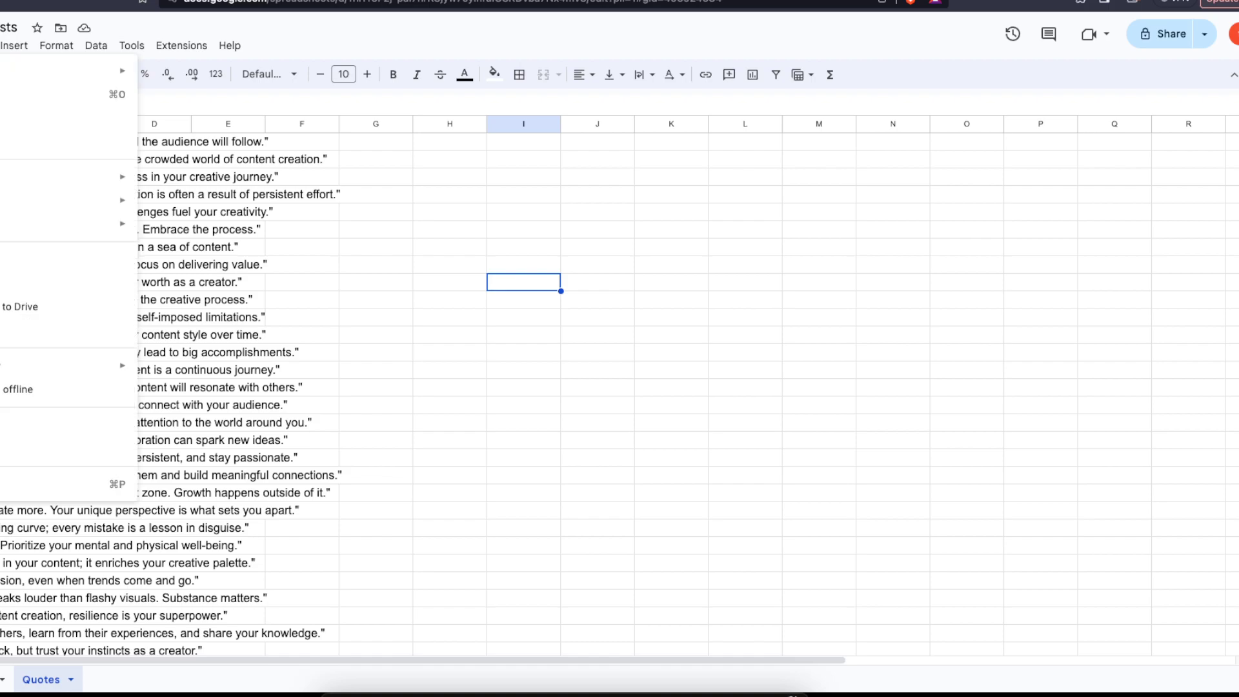
{"action": "mouse_move", "coordinate": [10, 226]}
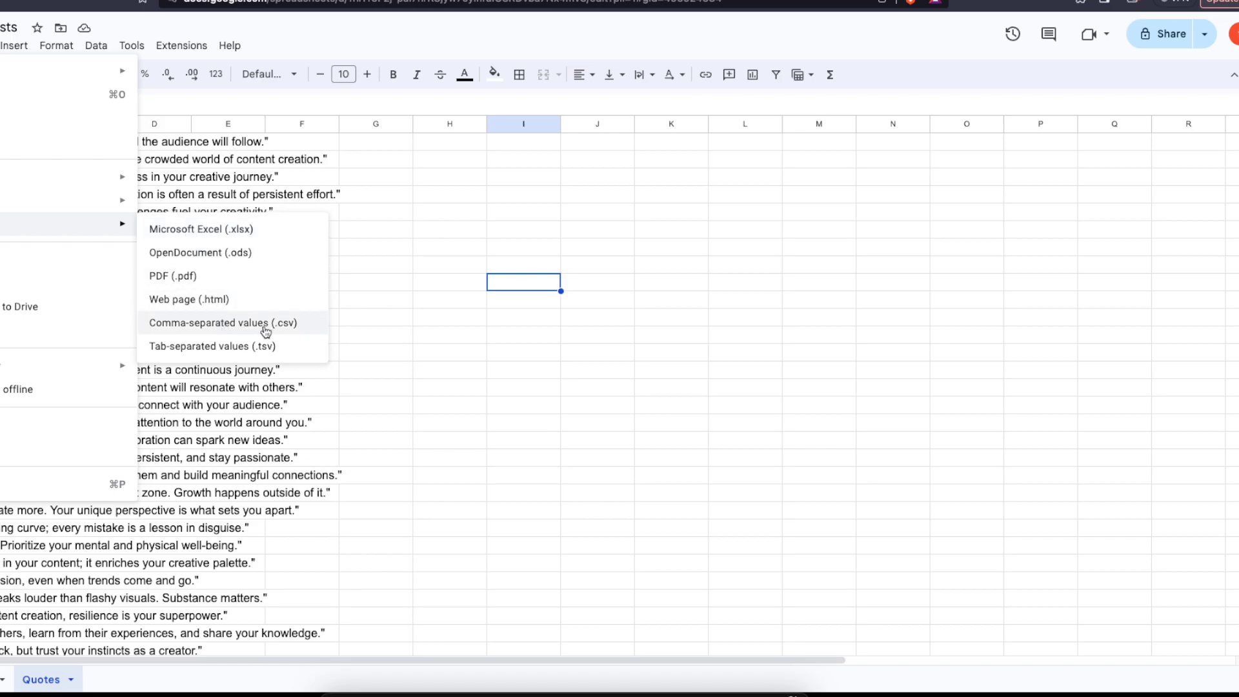
{"action": "left_click", "coordinate": [286, 326]}
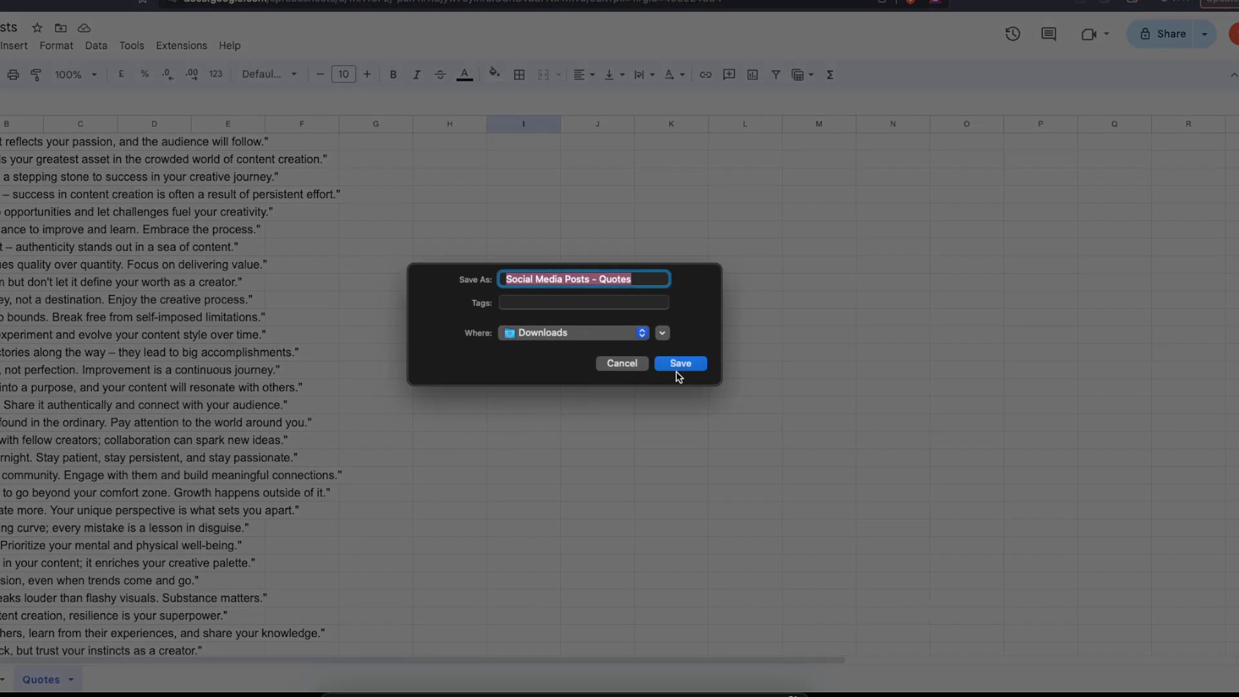
{"action": "left_click", "coordinate": [679, 364]}
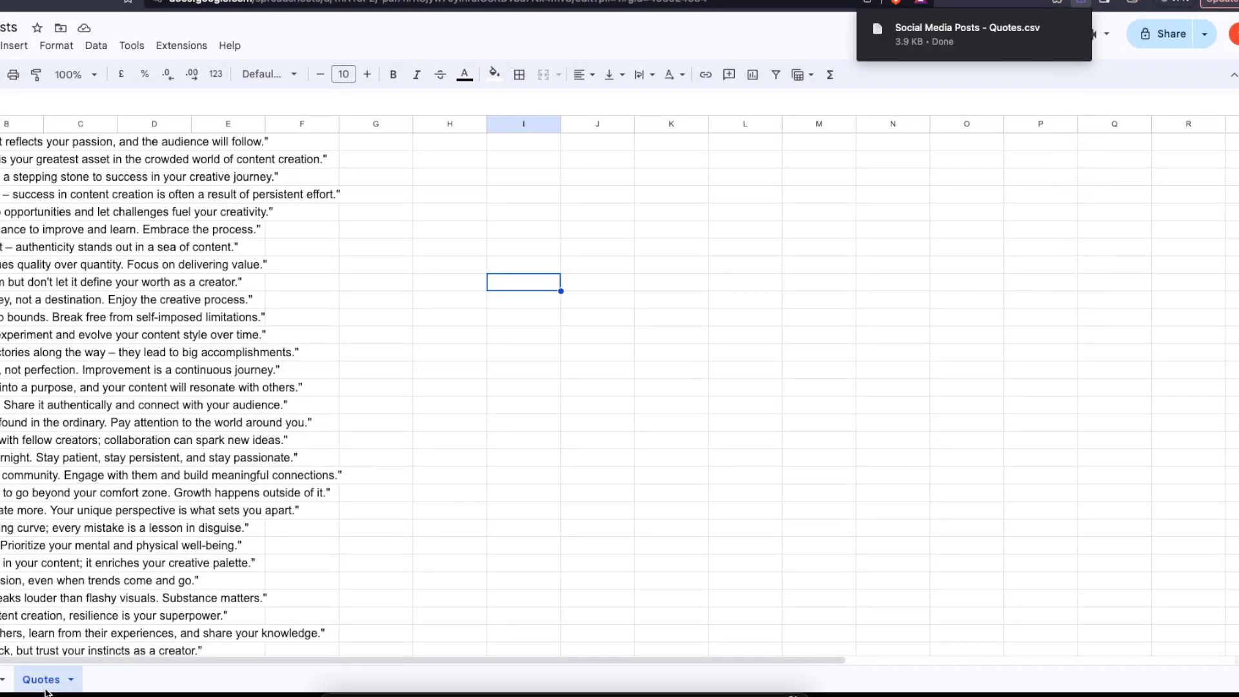
Step: Download the Tips sheet as a comma-separated values file named Social Media Posts - Tips in the Downloads folder
{"action": "left_click", "coordinate": [4, 679]}
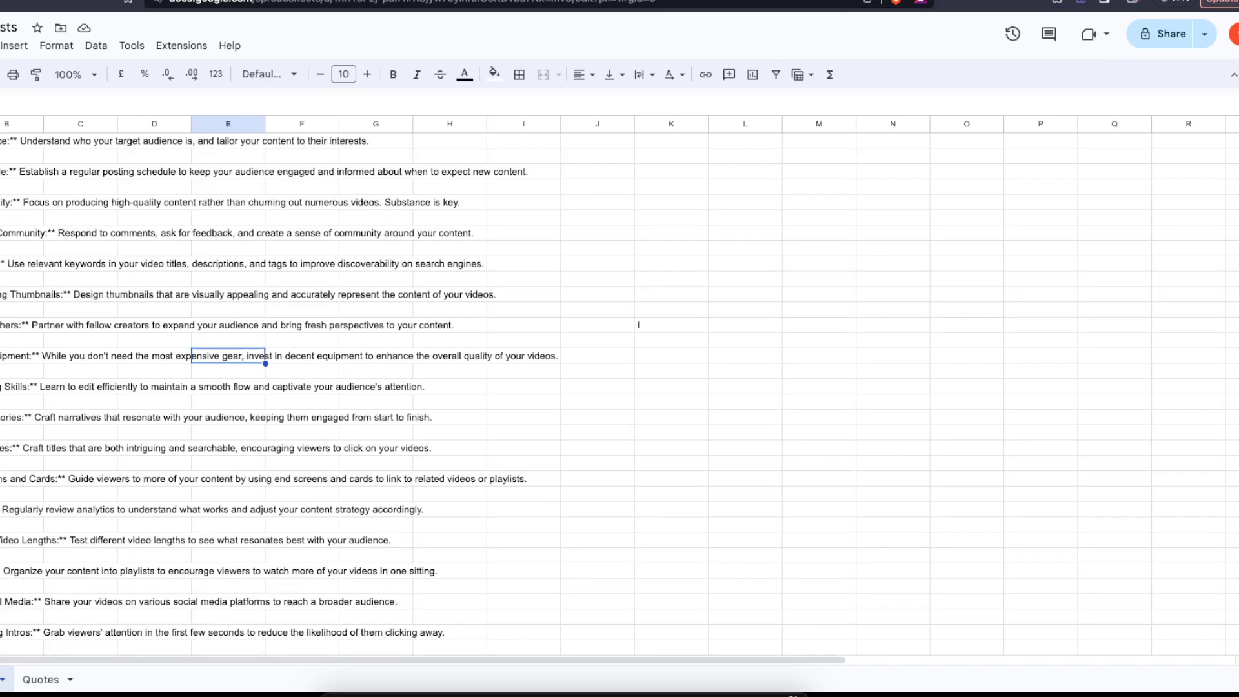
{"action": "left_click", "coordinate": [0, 46]}
{"action": "mouse_move", "coordinate": [2, 224]}
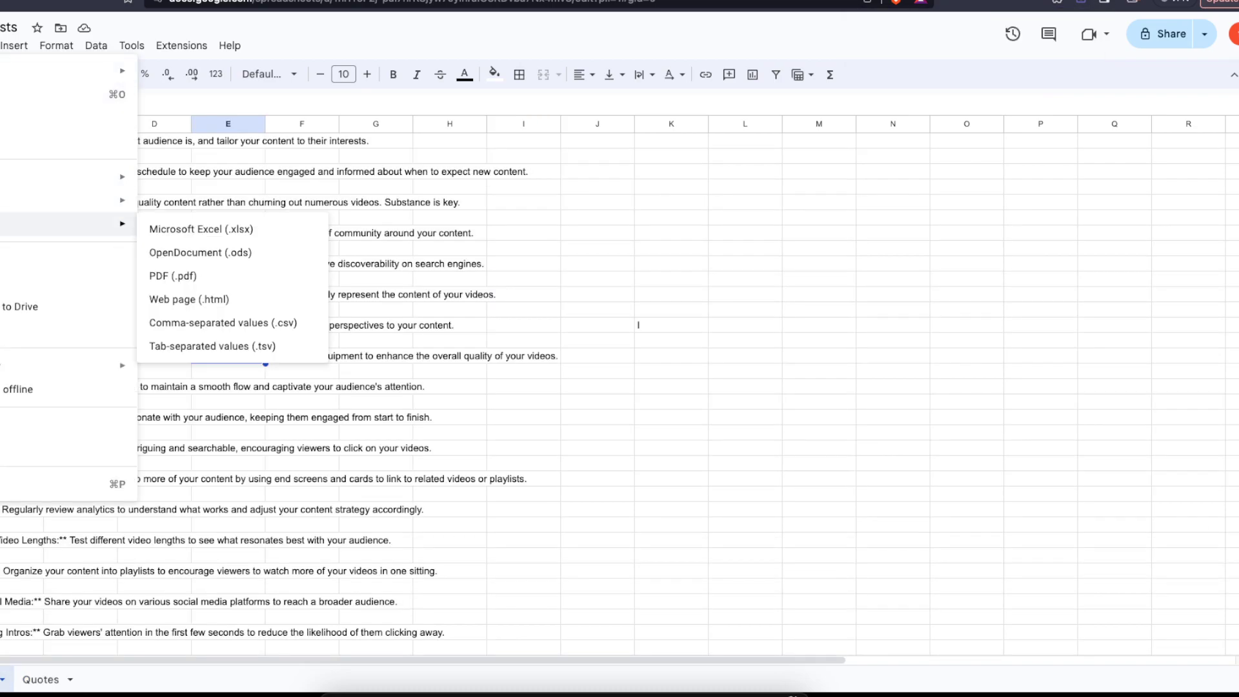
{"action": "left_click", "coordinate": [207, 324]}
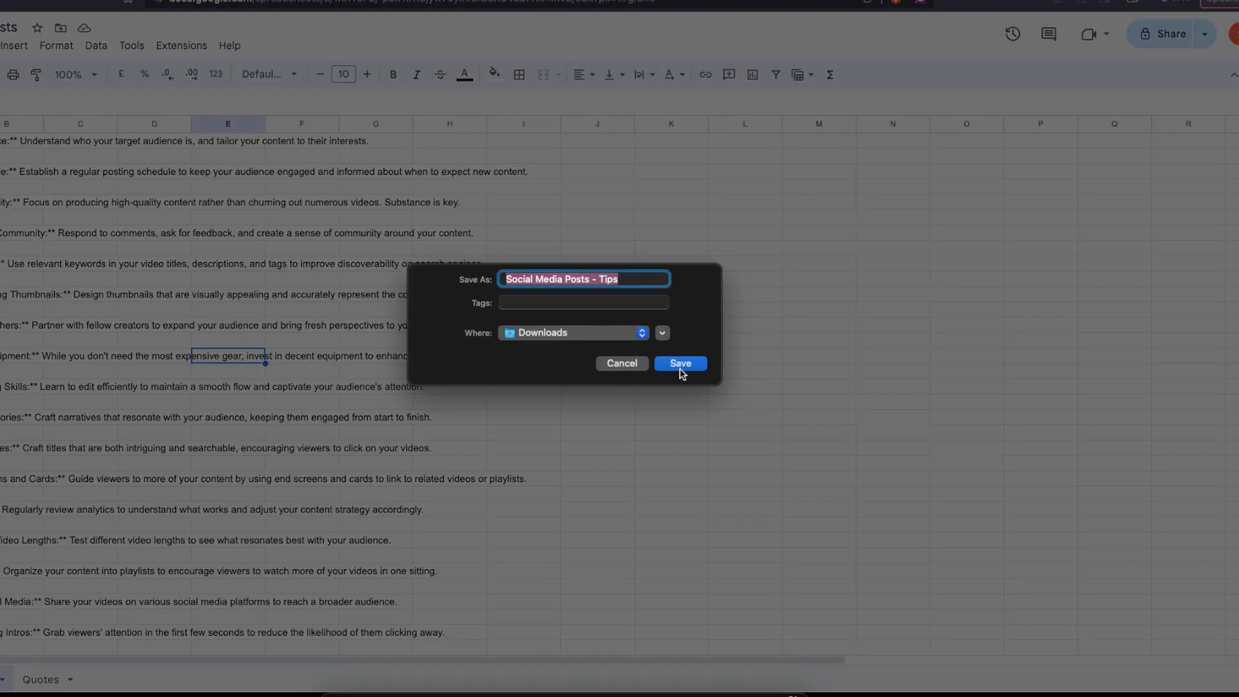
{"action": "left_click", "coordinate": [679, 365]}
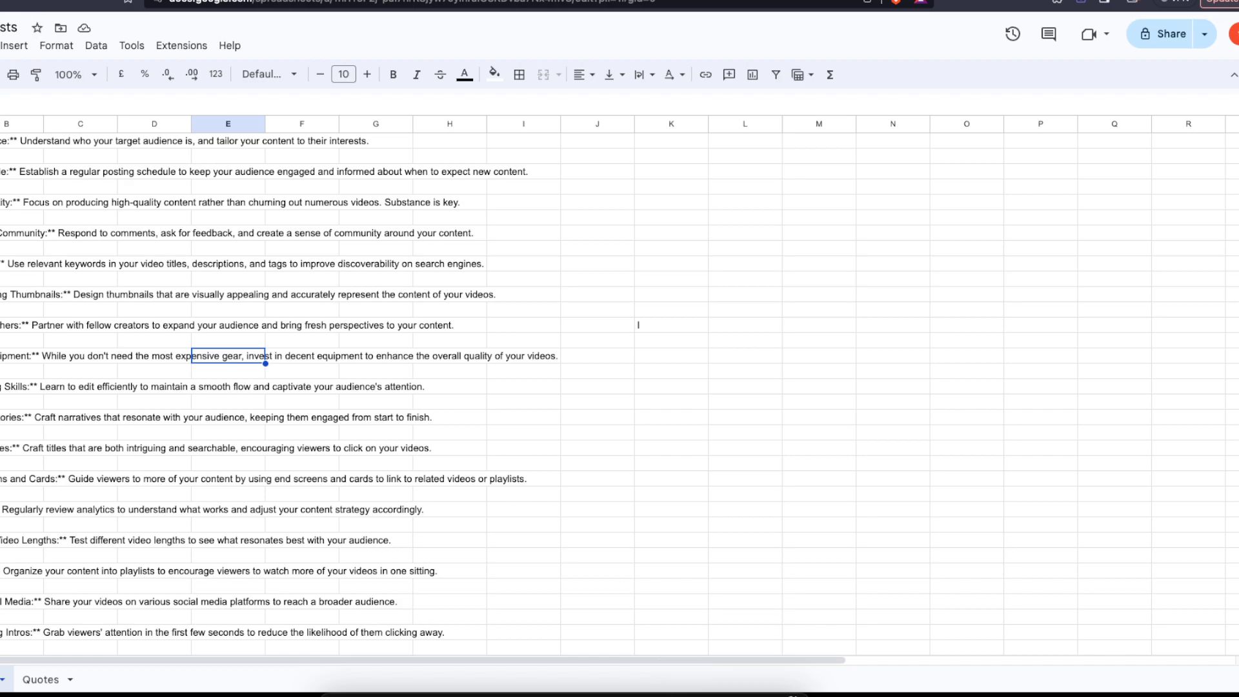
Step: Switch to Canva, create a square Instagram post and apply the peach Daily Motivation template with the "Stop dreaming and start doing" quote
{"action": "left_click", "coordinate": [13, 1]}
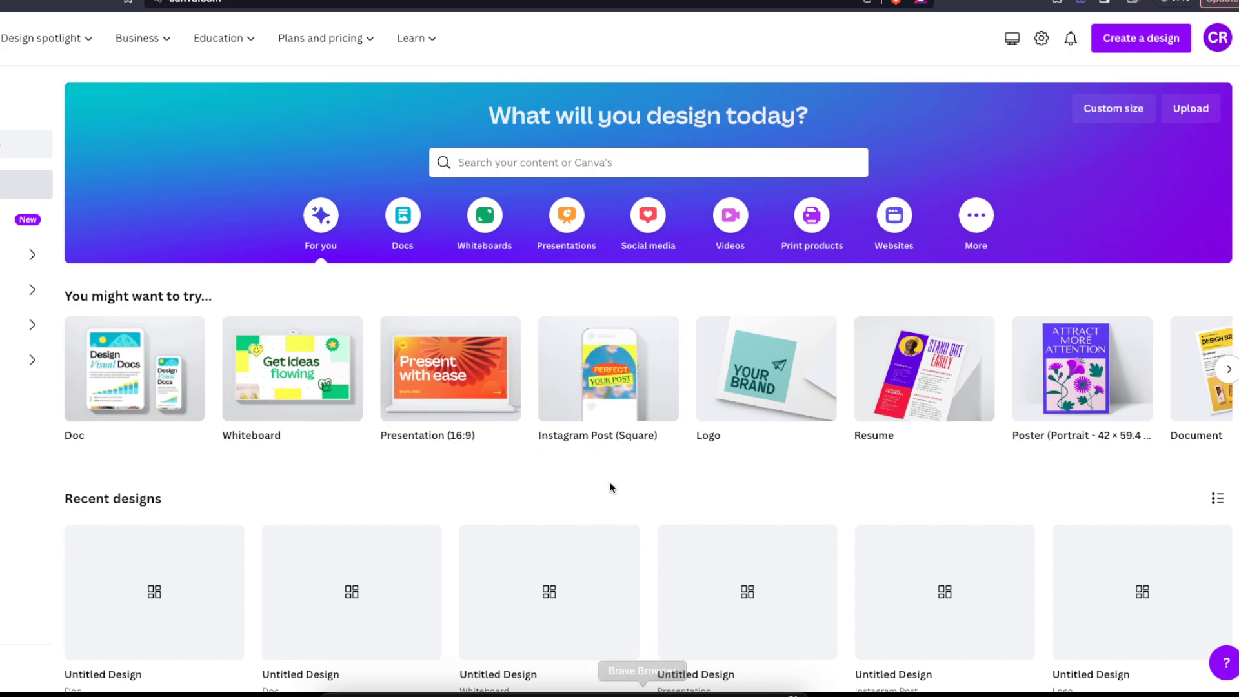
{"action": "left_click", "coordinate": [605, 464]}
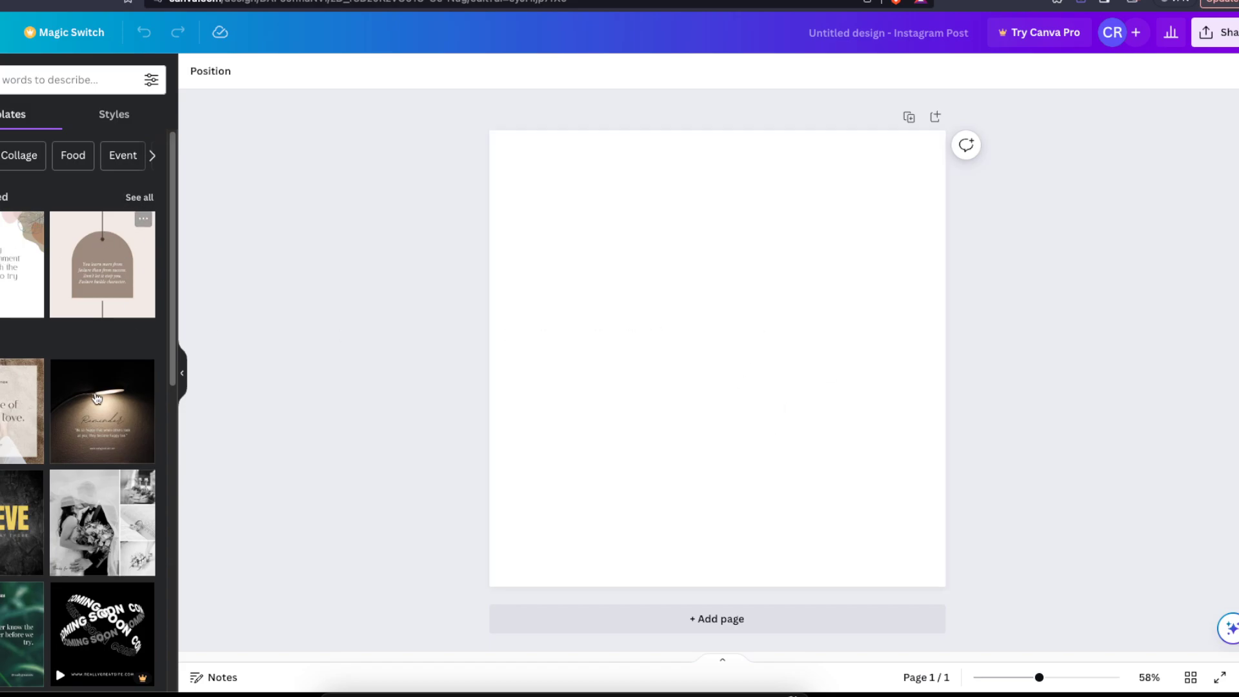
{"action": "scroll", "coordinate": [95, 405], "scroll_direction": "down", "scroll_amount": 2}
{"action": "scroll", "coordinate": [94, 406], "scroll_direction": "down", "scroll_amount": 10}
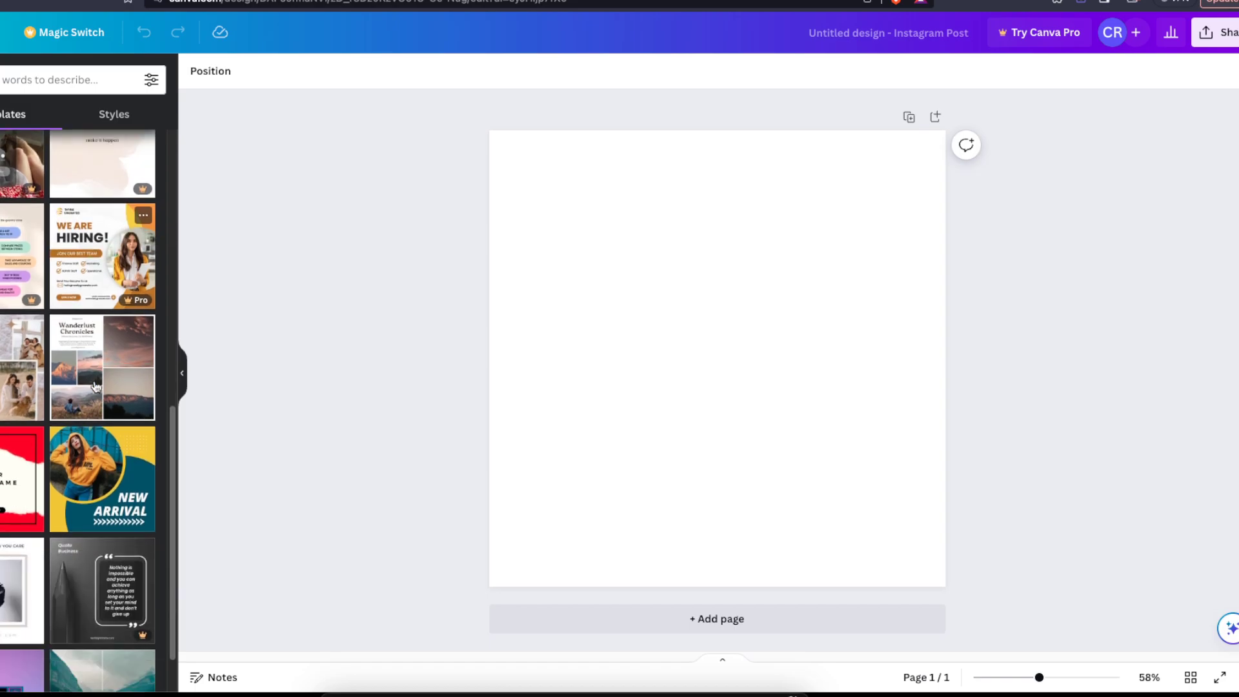
{"action": "scroll", "coordinate": [95, 386], "scroll_direction": "down", "scroll_amount": 15}
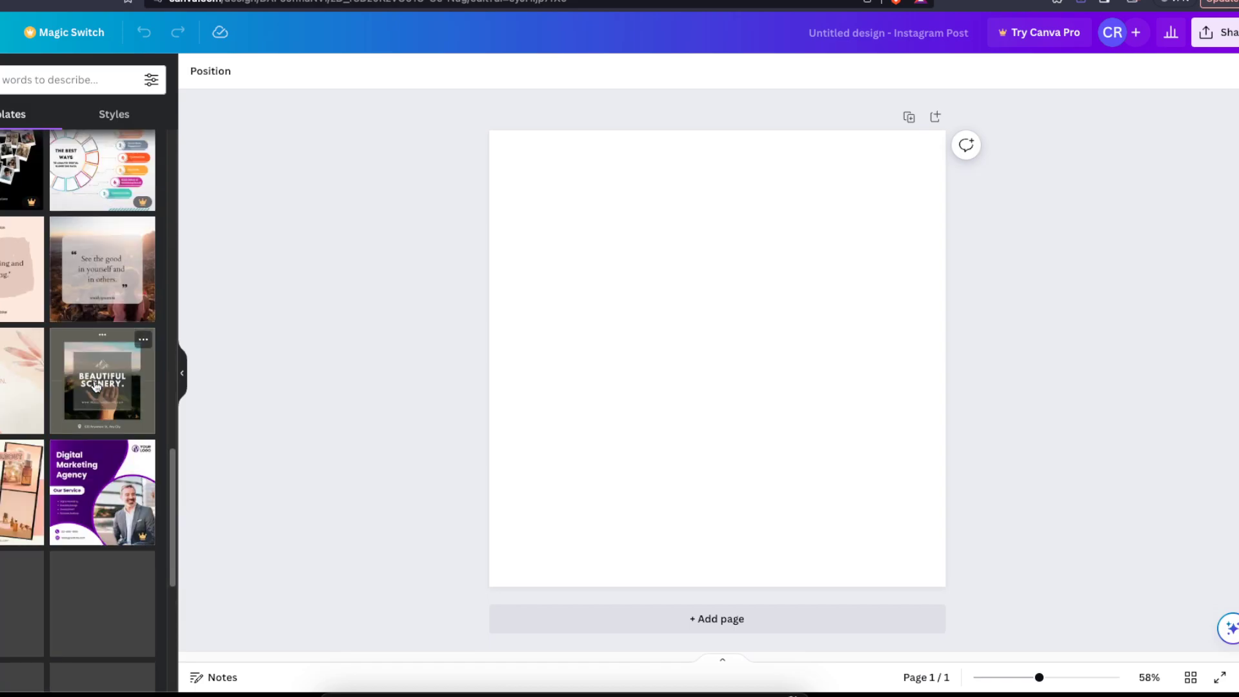
{"action": "scroll", "coordinate": [44, 417], "scroll_direction": "up", "scroll_amount": 4}
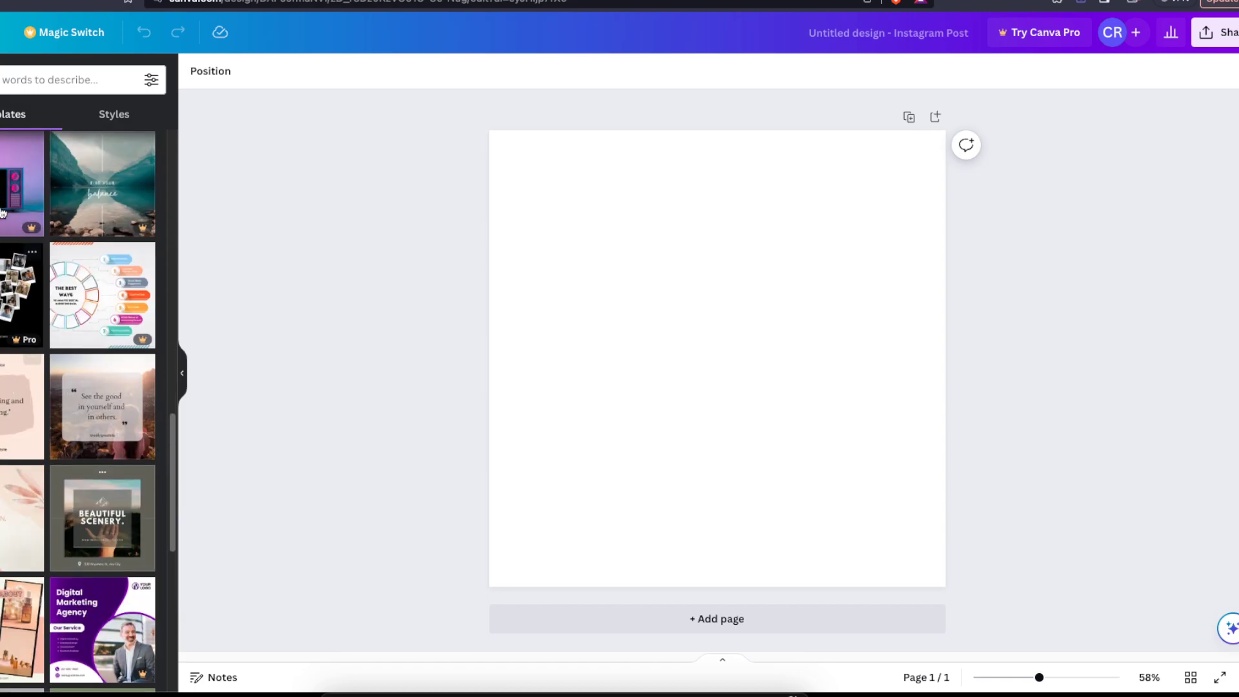
{"action": "left_click", "coordinate": [21, 418]}
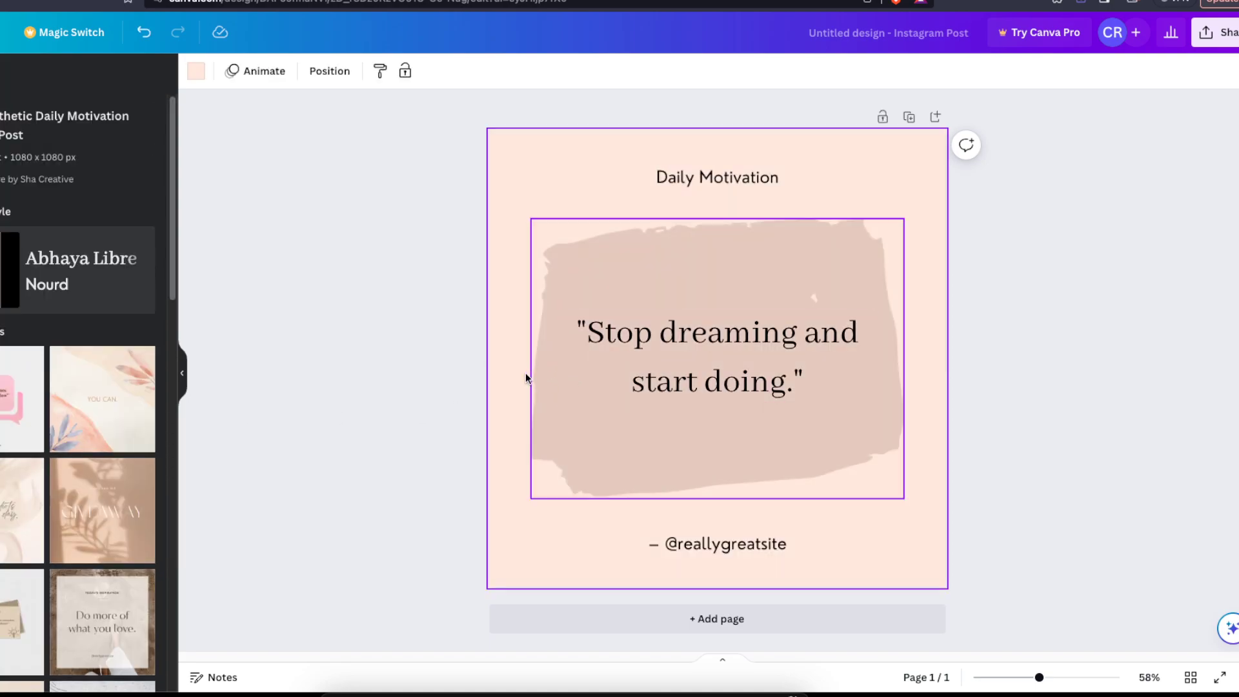
Step: Change the page background of the Daily Motivation post to light grey
{"action": "left_click", "coordinate": [349, 388]}
{"action": "left_click", "coordinate": [669, 373]}
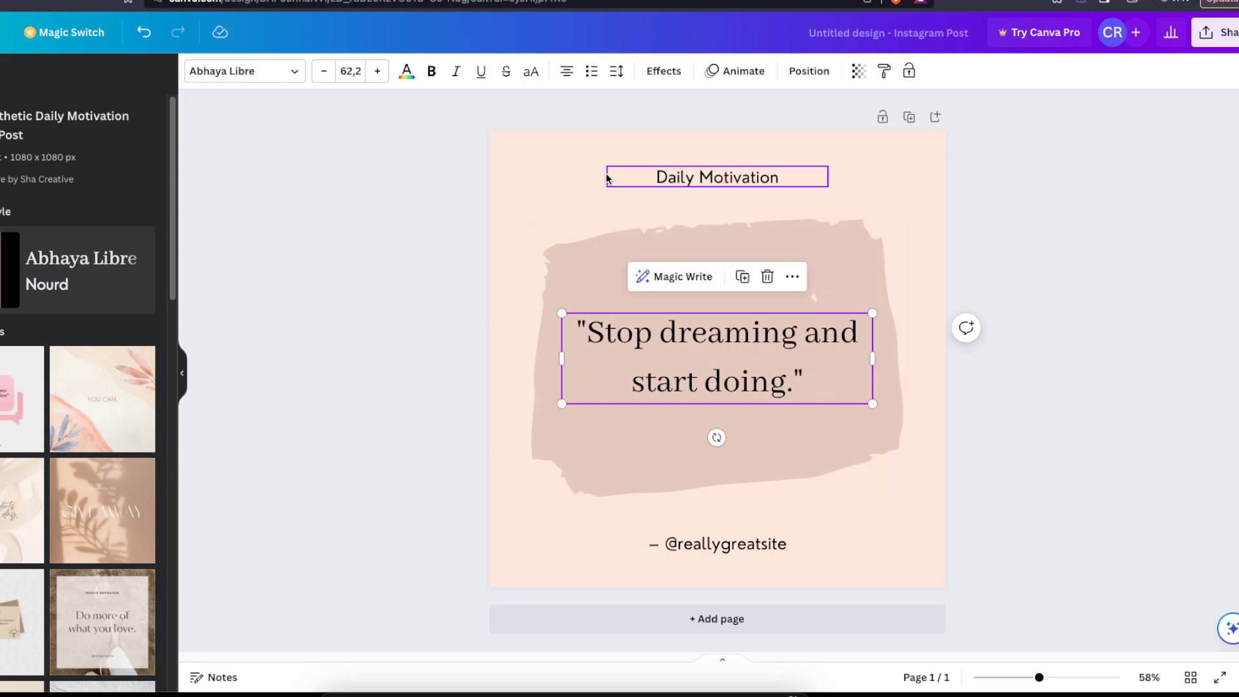
{"action": "left_click_drag", "start_coordinate": [459, 154], "coordinate": [1086, 566]}
{"action": "left_click", "coordinate": [914, 562]}
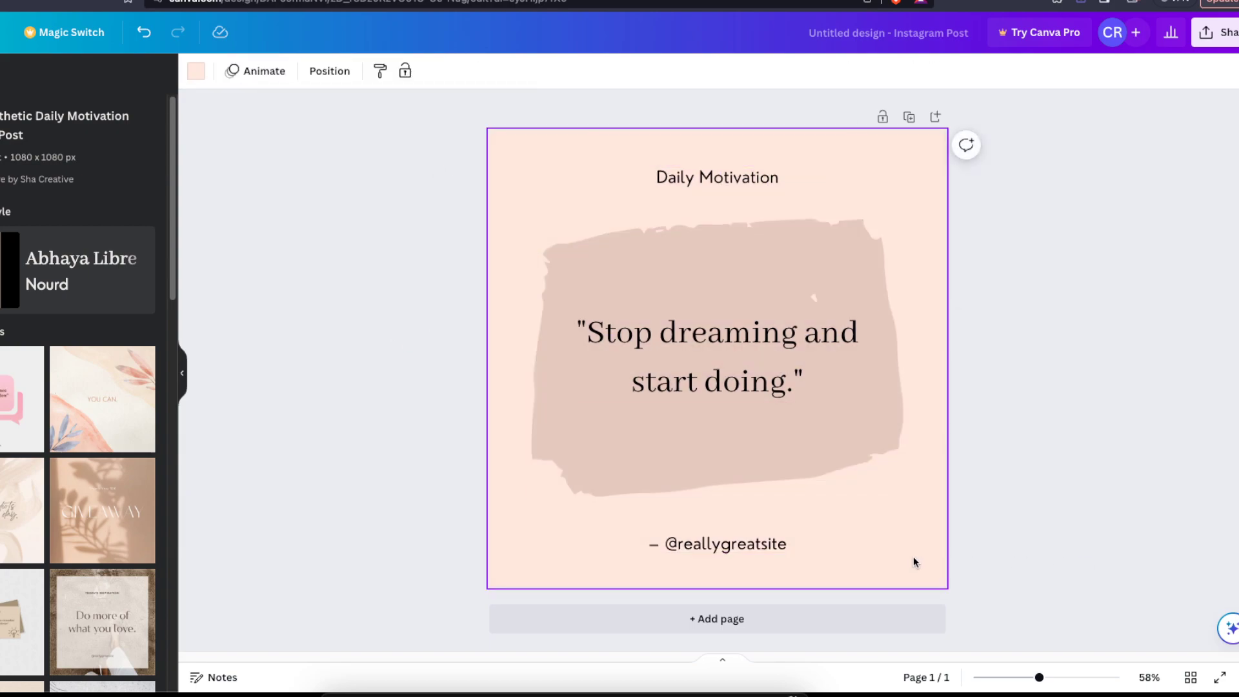
{"action": "left_click", "coordinate": [197, 71]}
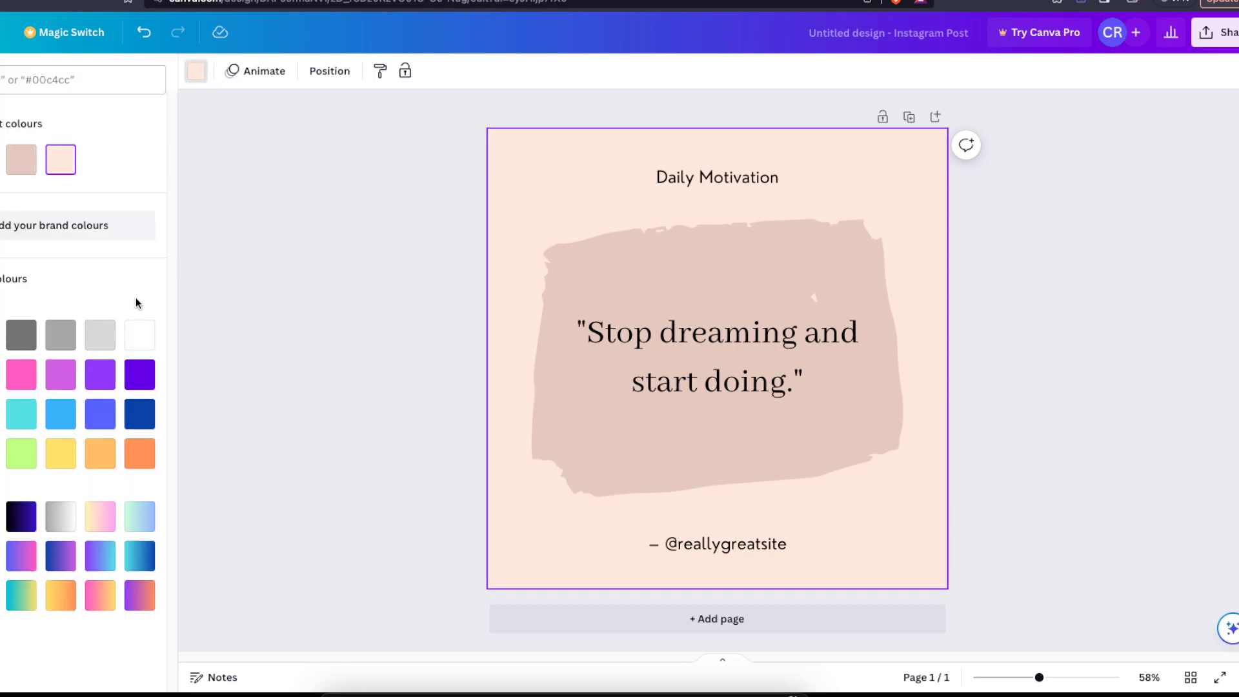
{"action": "left_click", "coordinate": [116, 344]}
Step: Recolour the brush-stroke shape behind the quote to medium grey, darker than the page background
{"action": "left_click", "coordinate": [566, 360]}
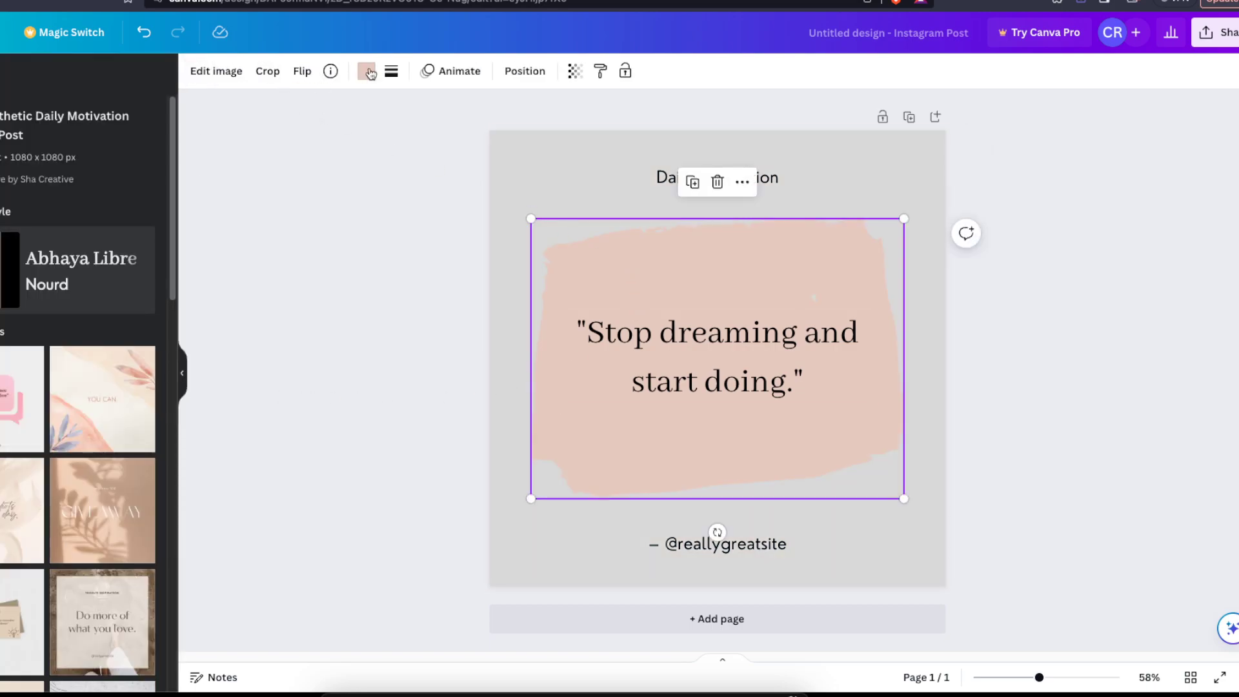
{"action": "left_click", "coordinate": [370, 73]}
{"action": "left_click", "coordinate": [100, 334]}
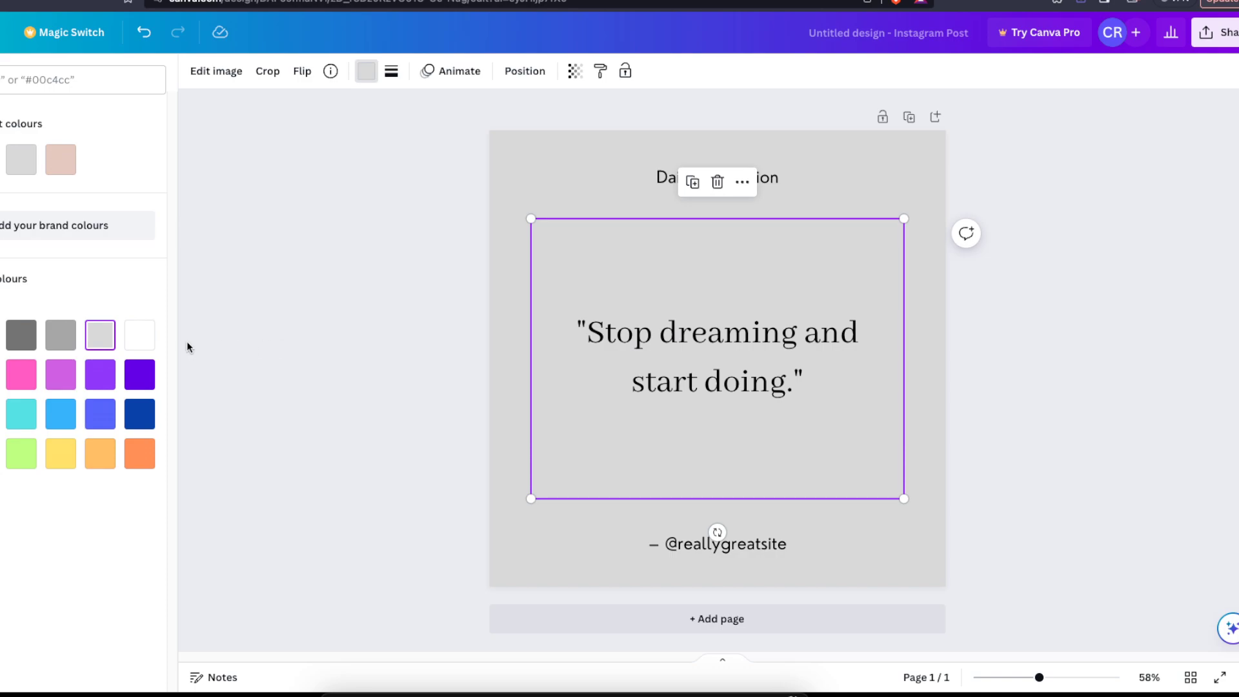
{"action": "left_click", "coordinate": [60, 335]}
{"action": "left_click", "coordinate": [320, 347]}
{"action": "left_click", "coordinate": [853, 246]}
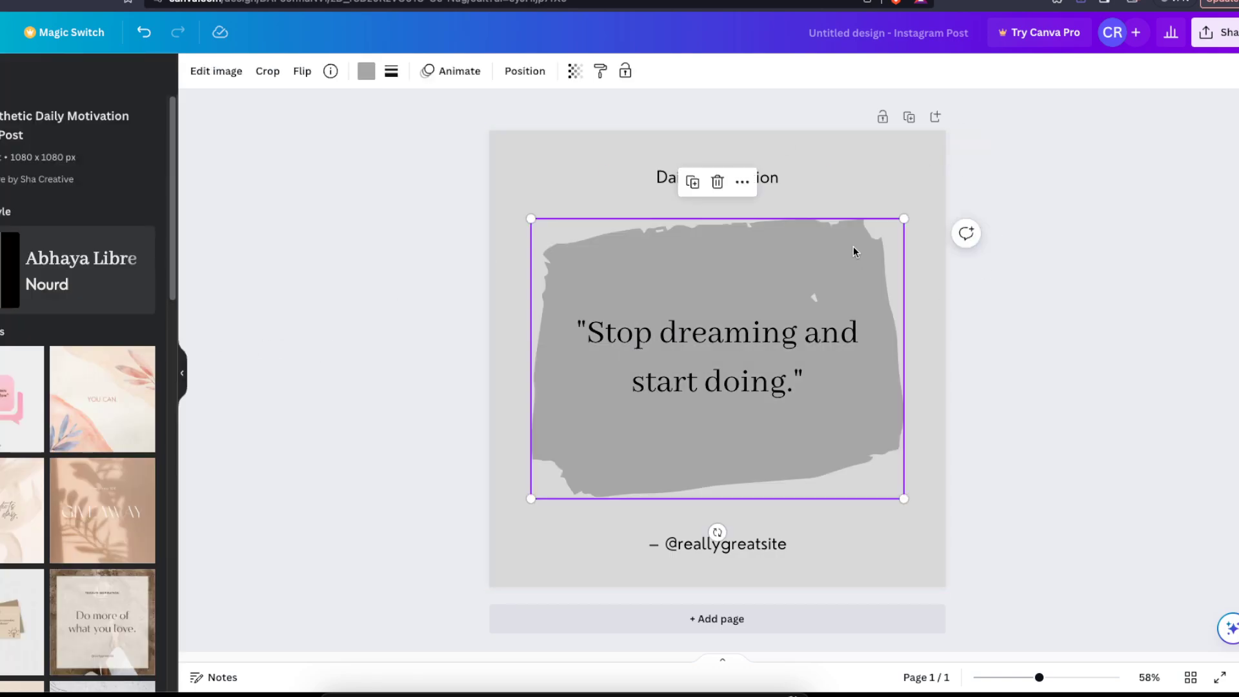
{"action": "left_click", "coordinate": [374, 236]}
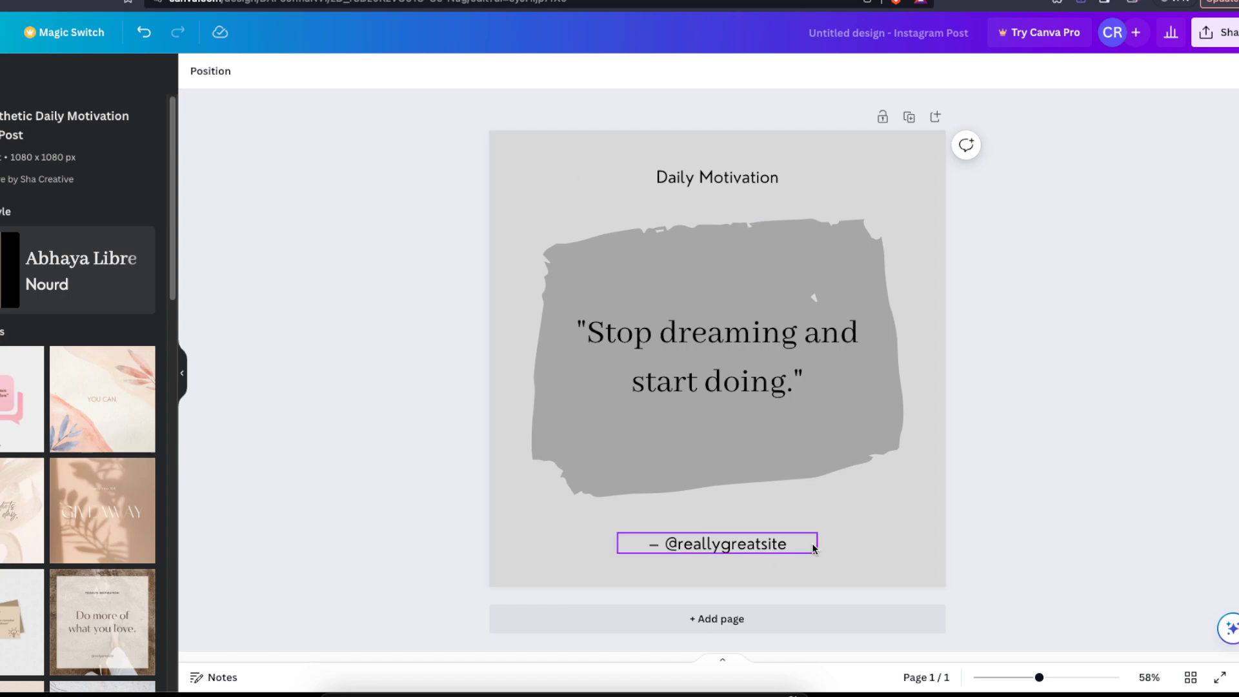
Step: Replace the reallygreatsite part of the handle below the quote with "yoursite"
{"action": "left_click", "coordinate": [722, 544]}
{"action": "double_click", "coordinate": [708, 542]}
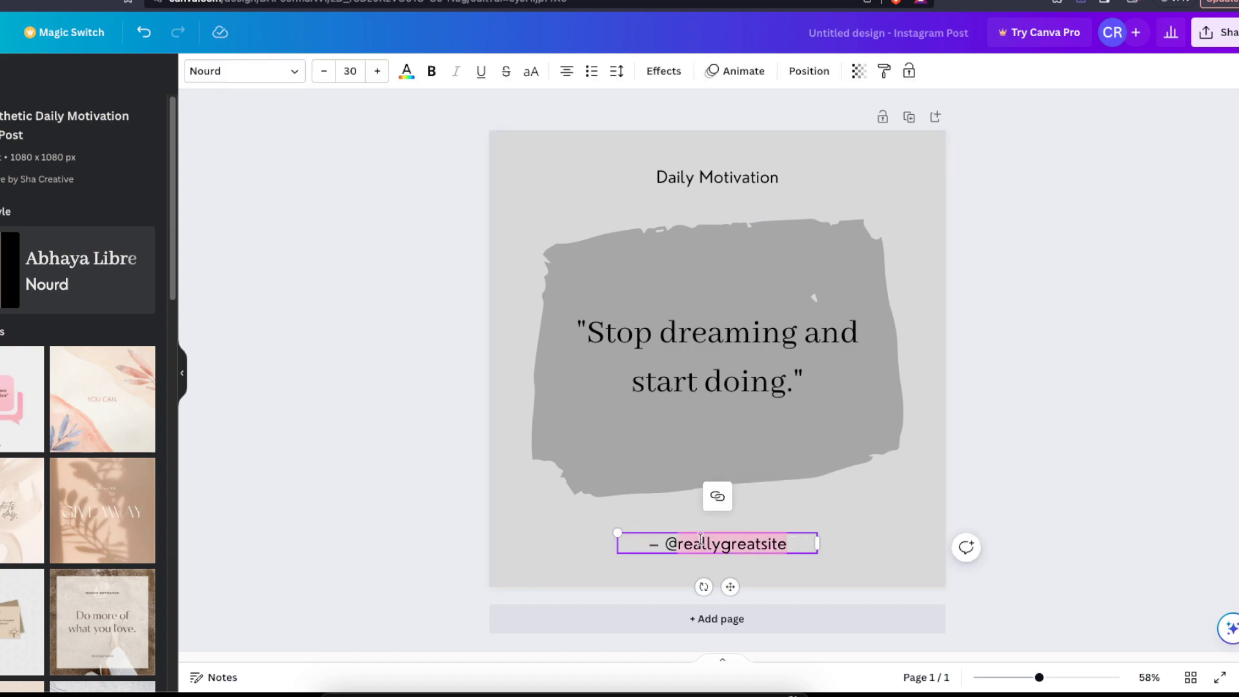
{"action": "type", "text": "yoursite"}
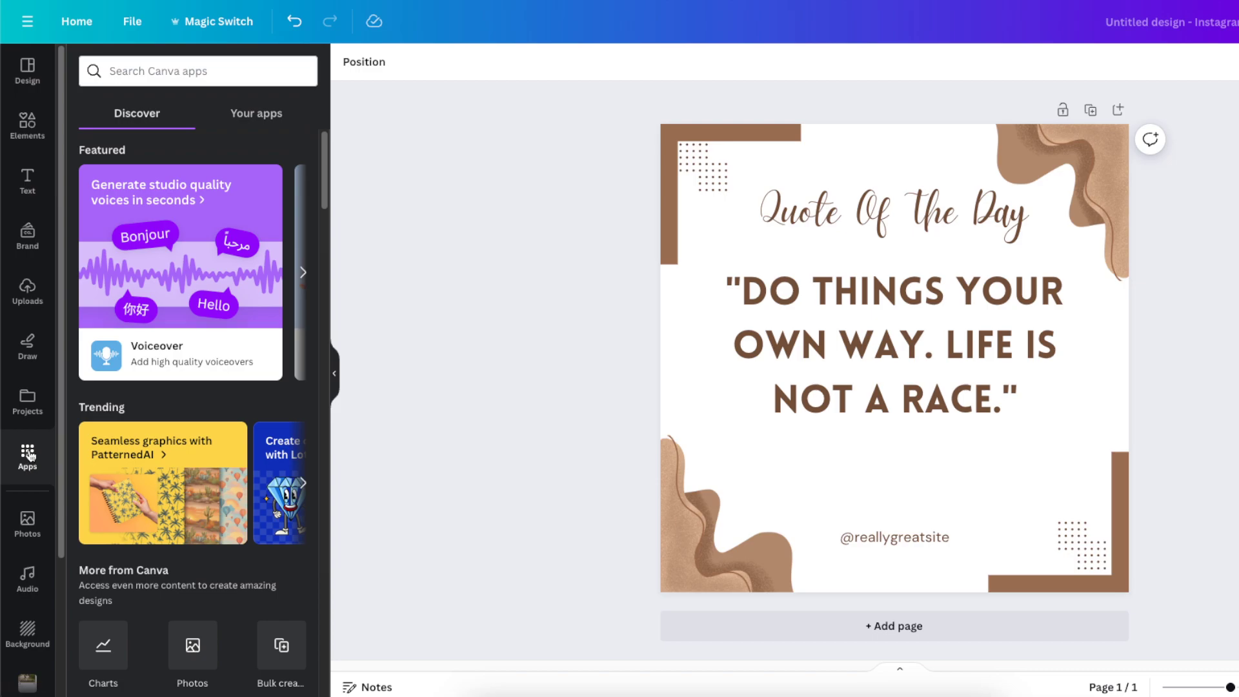
Step: Open the Bulk create app for the Quote Of The Day design and upload the quotes CSV as its data
{"action": "scroll", "coordinate": [233, 563], "scroll_direction": "down", "scroll_amount": 3}
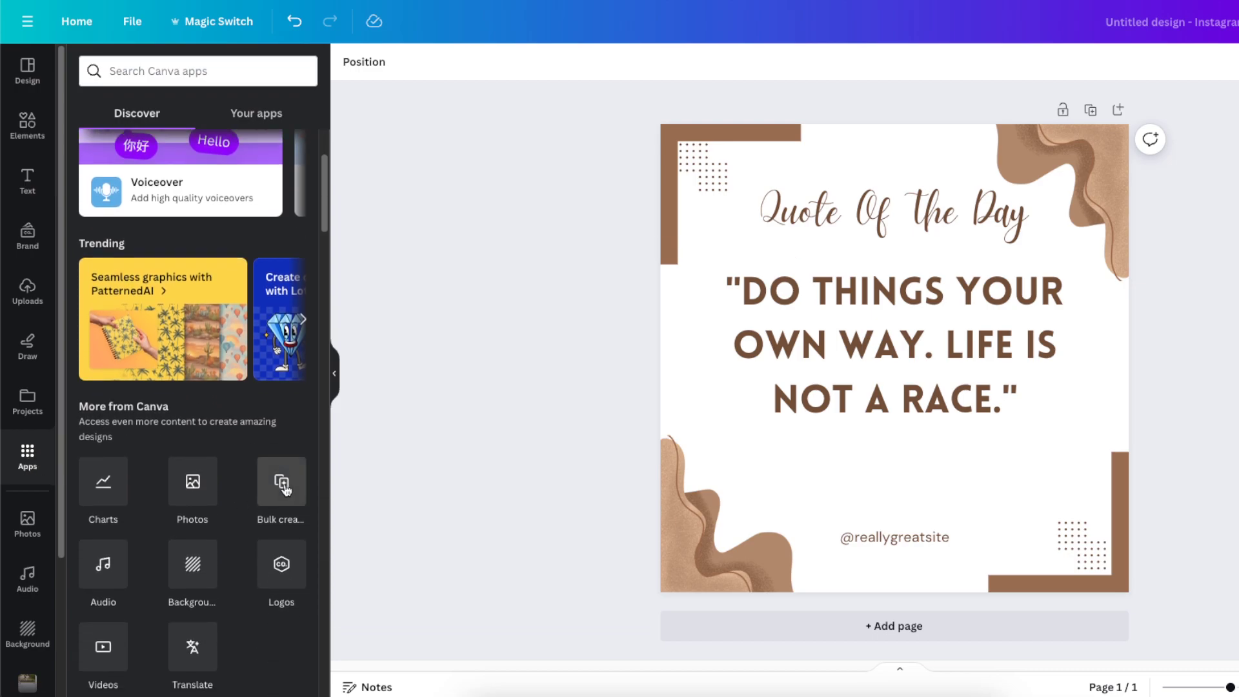
{"action": "left_click", "coordinate": [280, 493]}
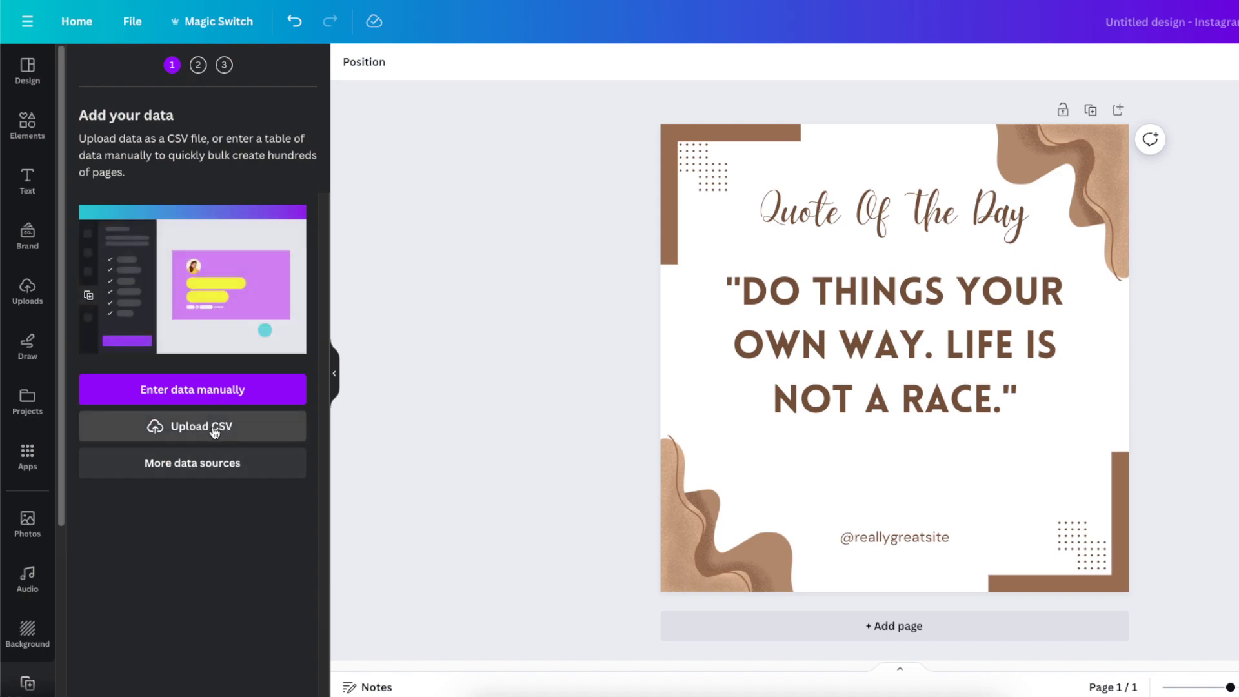
Step: Connect the main quote text box to the data field "Create content that reflects your passion, and the audience will follow."
{"action": "left_click", "coordinate": [878, 376]}
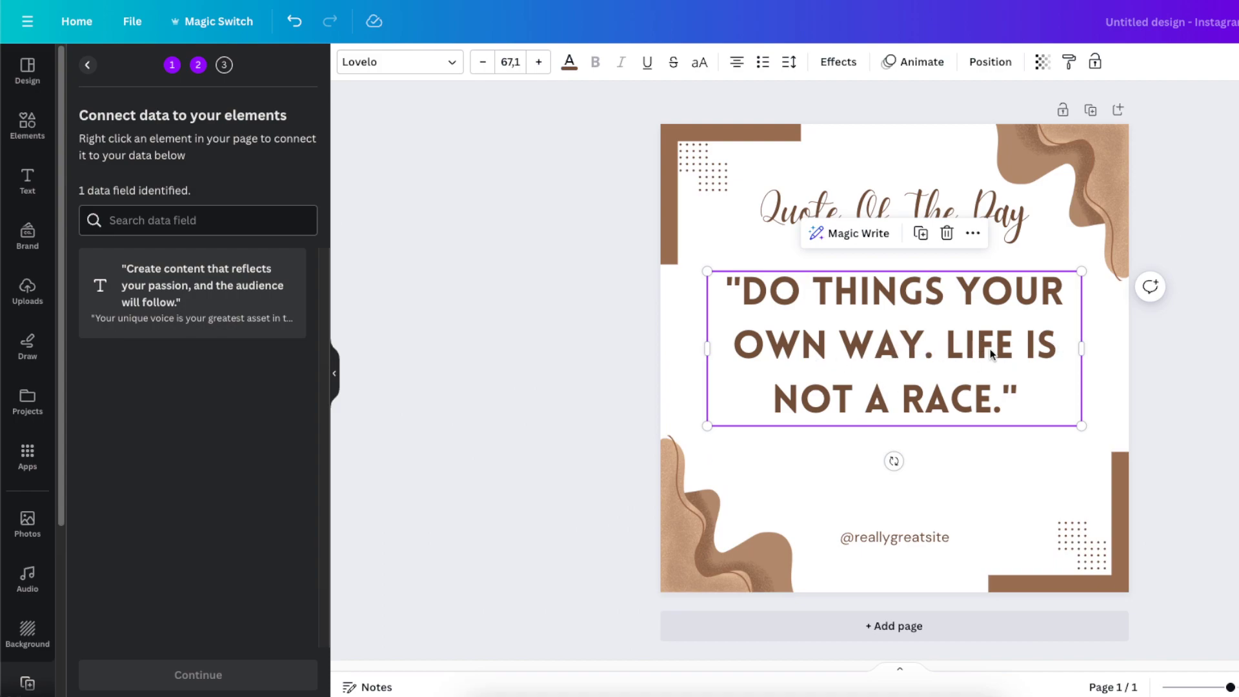
{"action": "left_click", "coordinate": [972, 234]}
{"action": "left_click", "coordinate": [1027, 355]}
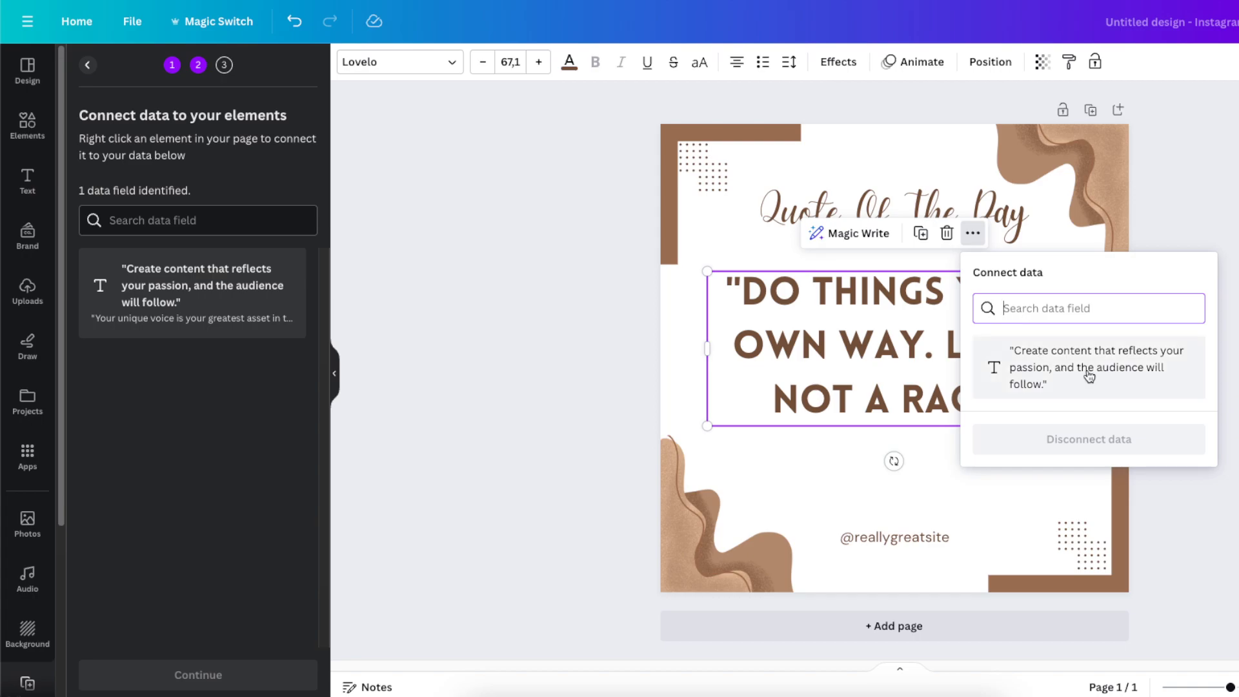
{"action": "left_click", "coordinate": [1089, 377]}
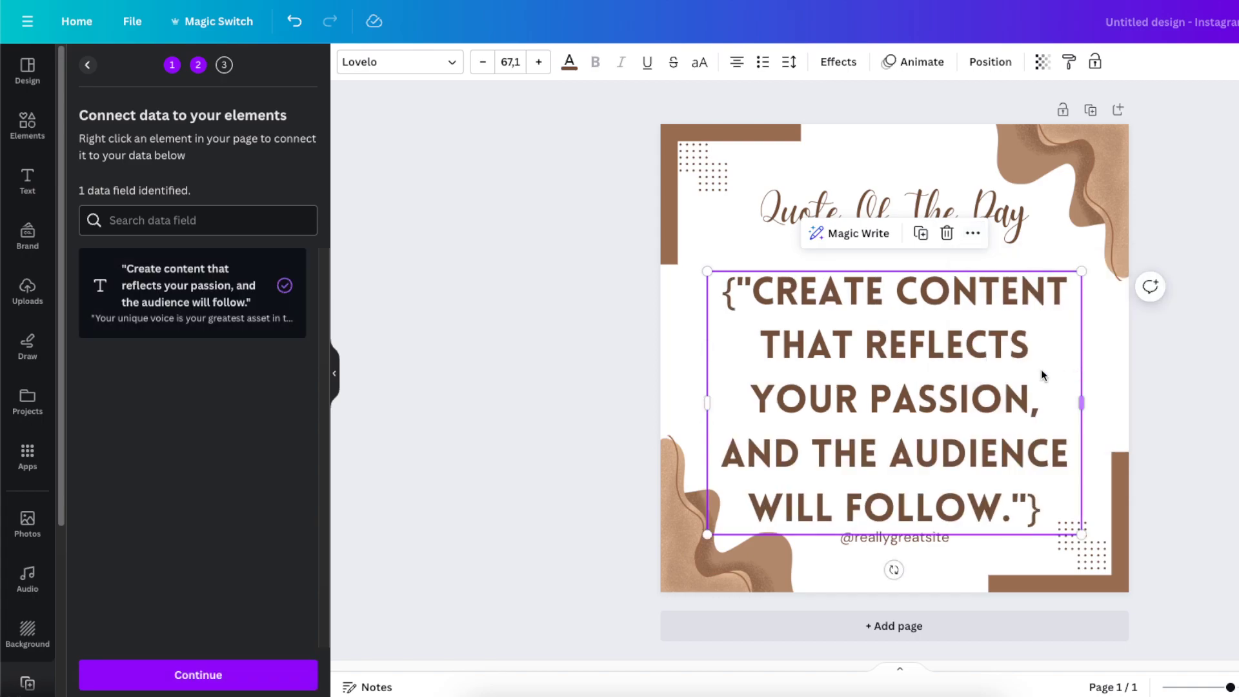
Step: Continue to applying the data, check the list of selected quotes and generate the 49 designs
{"action": "left_click", "coordinate": [284, 668]}
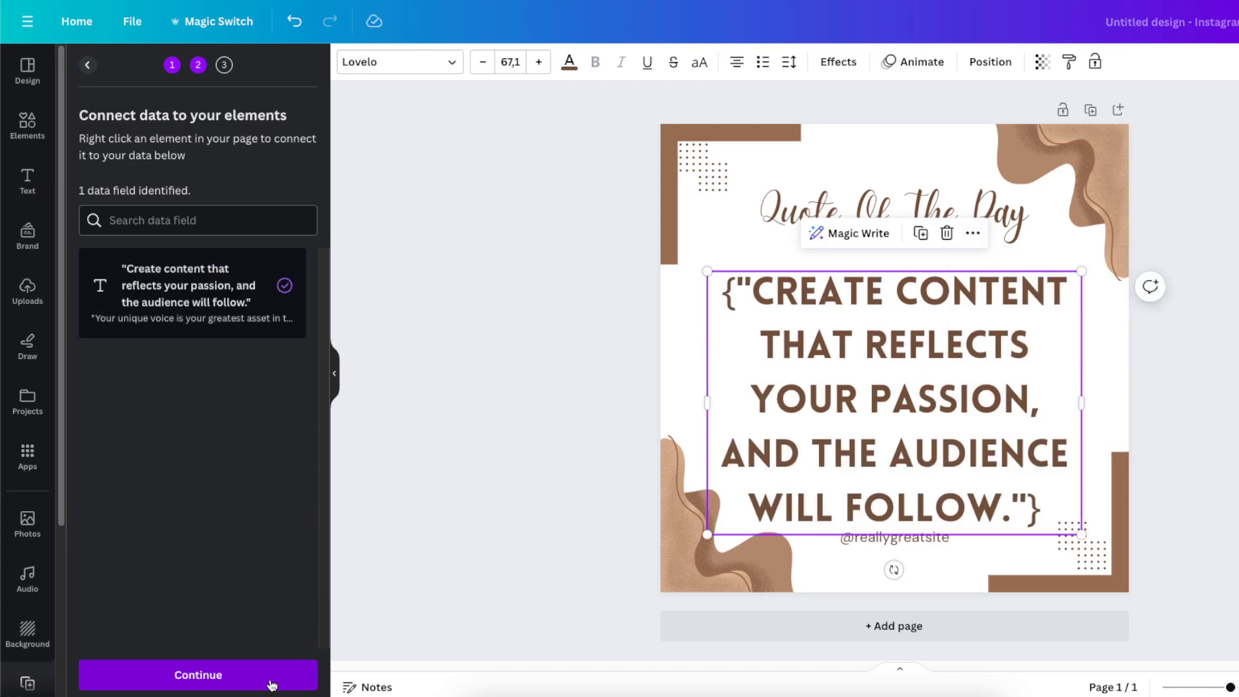
{"action": "scroll", "coordinate": [227, 405], "scroll_direction": "down", "scroll_amount": 10}
{"action": "scroll", "coordinate": [227, 405], "scroll_direction": "down", "scroll_amount": 5}
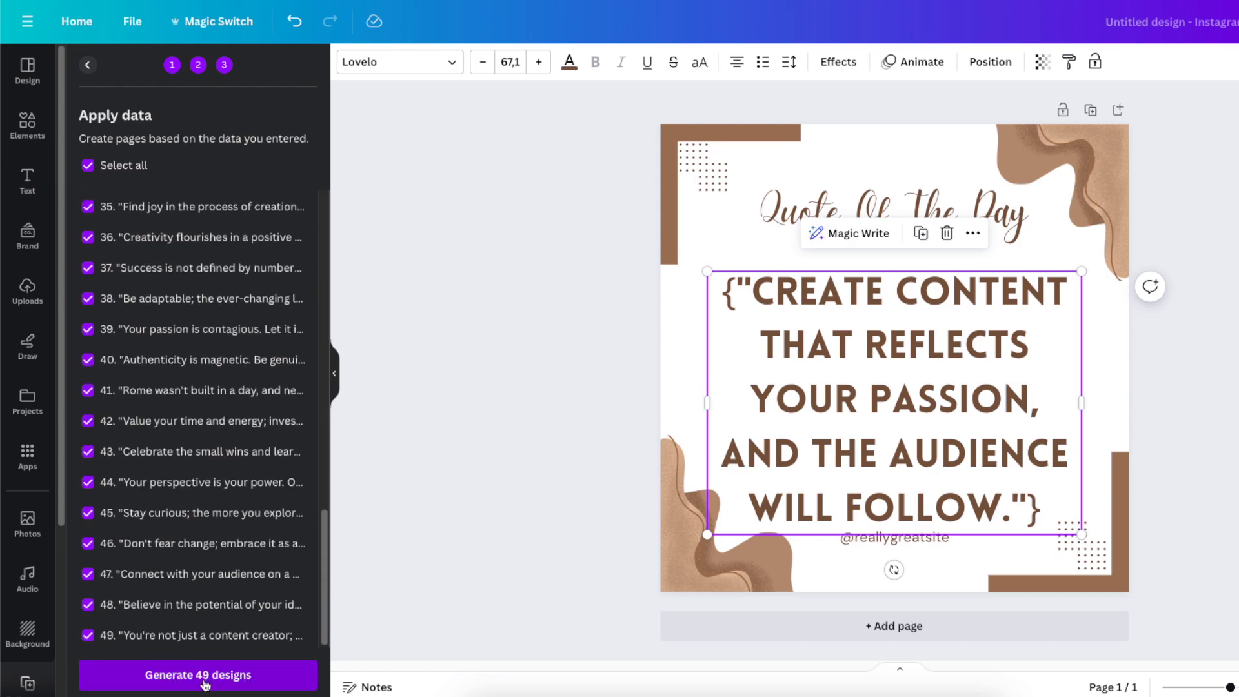
{"action": "scroll", "coordinate": [227, 535], "scroll_direction": "up", "scroll_amount": 15}
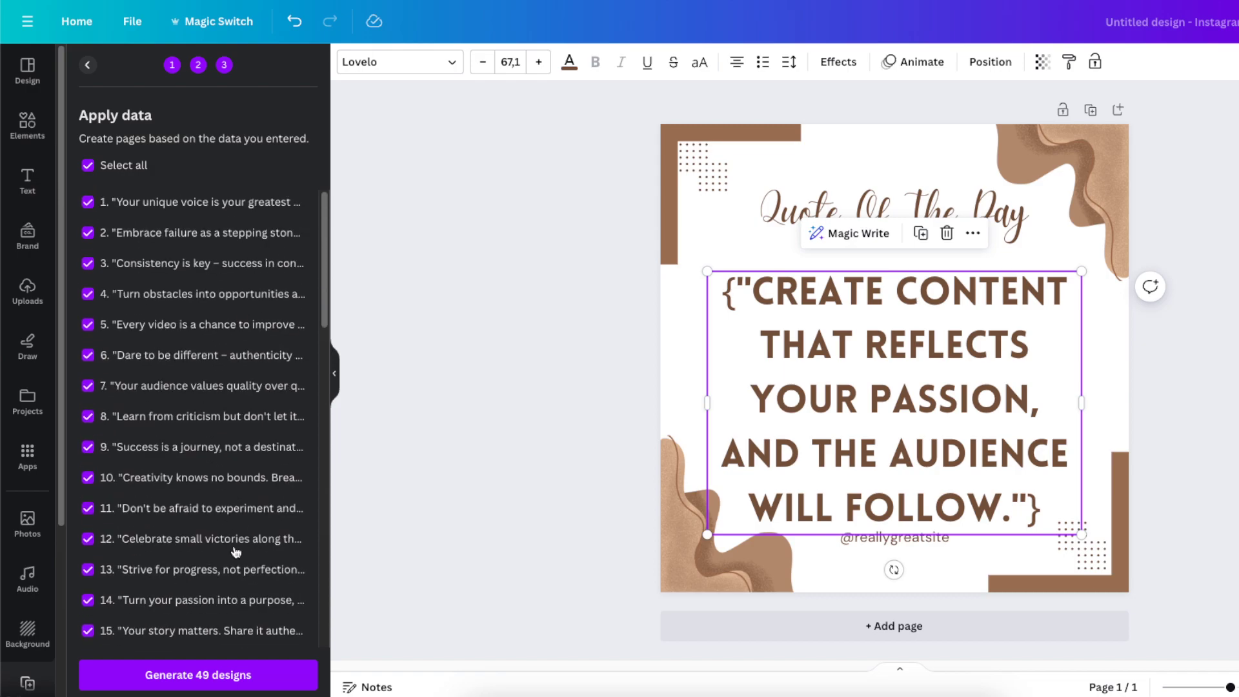
{"action": "left_click", "coordinate": [246, 676]}
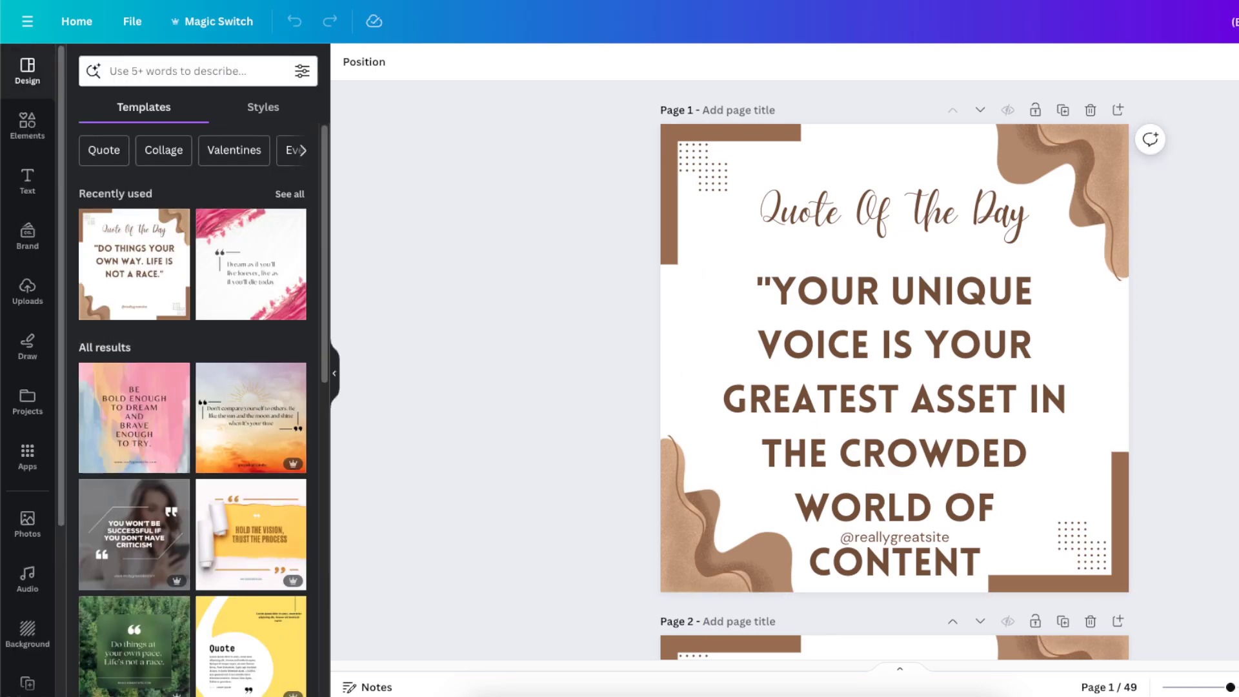
Step: Show the generated pages as a grid and examine how the quotes fit on the designs
{"action": "left_click", "coordinate": [1238, 687]}
{"action": "scroll", "coordinate": [1201, 465], "scroll_direction": "down", "scroll_amount": 9}
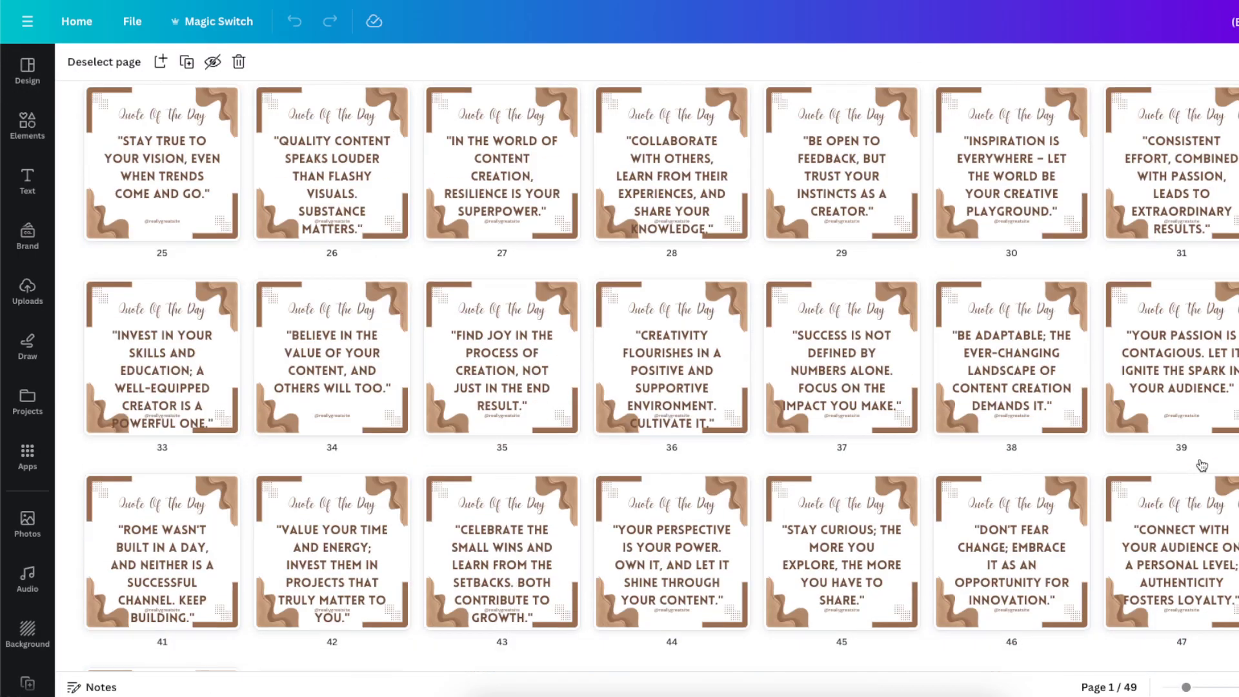
{"action": "scroll", "coordinate": [668, 423], "scroll_direction": "up", "scroll_amount": 5}
{"action": "scroll", "coordinate": [668, 423], "scroll_direction": "down", "scroll_amount": 5}
{"action": "scroll", "coordinate": [650, 383], "scroll_direction": "up", "scroll_amount": 10}
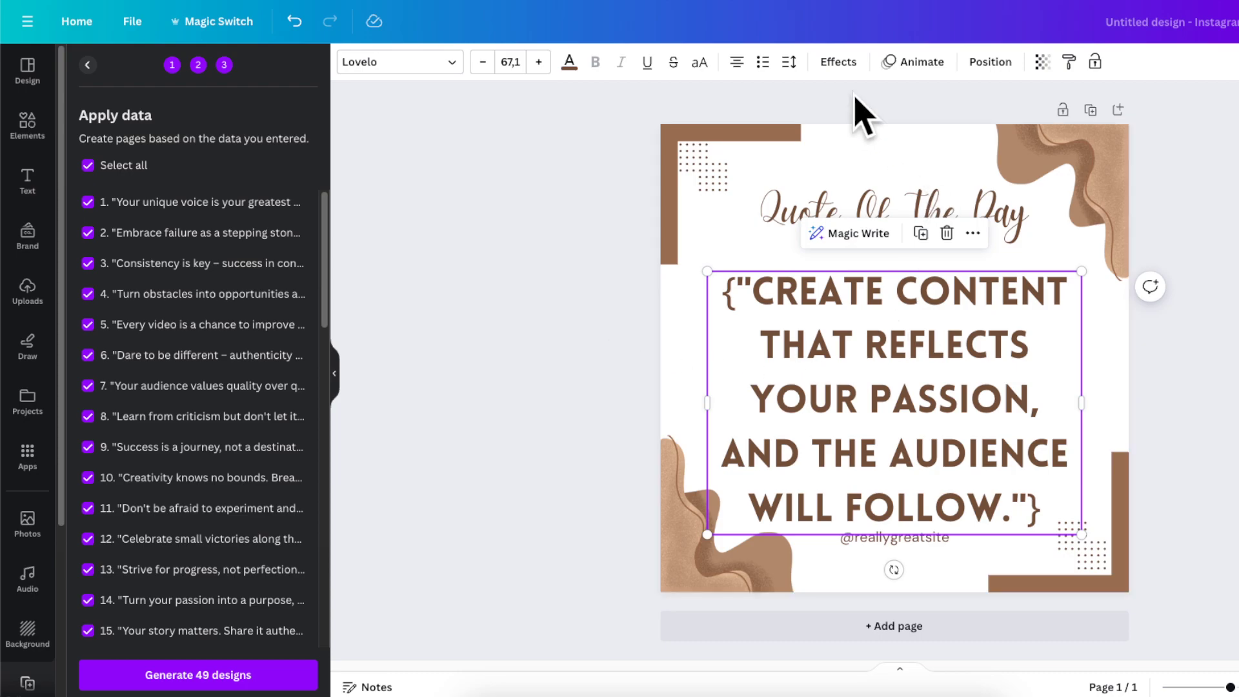
Step: Open page 1 of the generated quote designs for editing and delete the blank page that follows it
{"action": "left_click_drag", "start_coordinate": [594, 100], "coordinate": [660, 133]}
{"action": "left_click", "coordinate": [831, 400]}
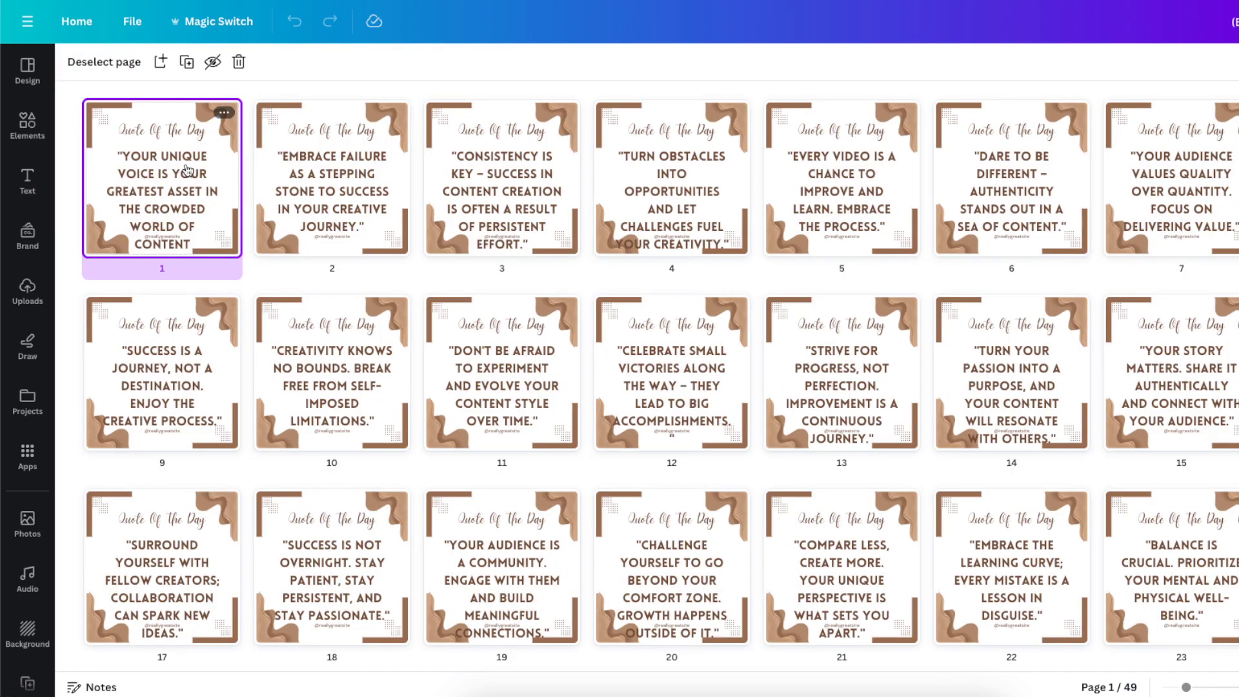
{"action": "left_click", "coordinate": [243, 173]}
{"action": "double_click", "coordinate": [331, 193]}
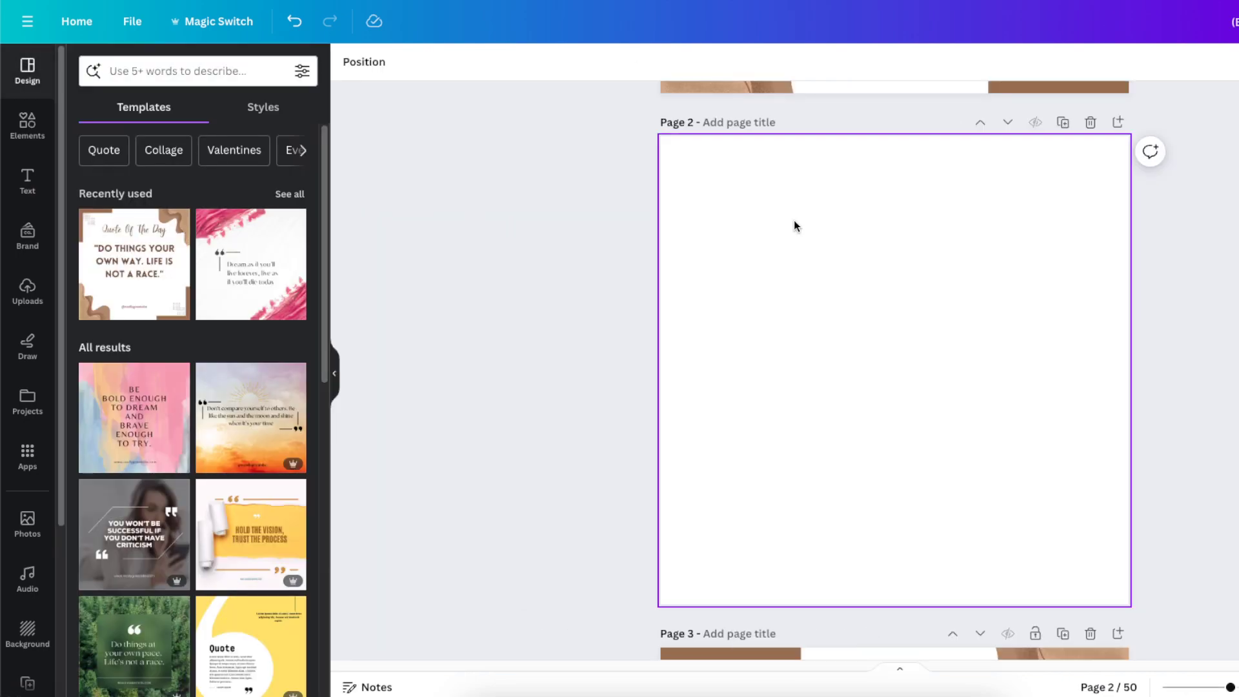
{"action": "left_click", "coordinate": [1090, 122]}
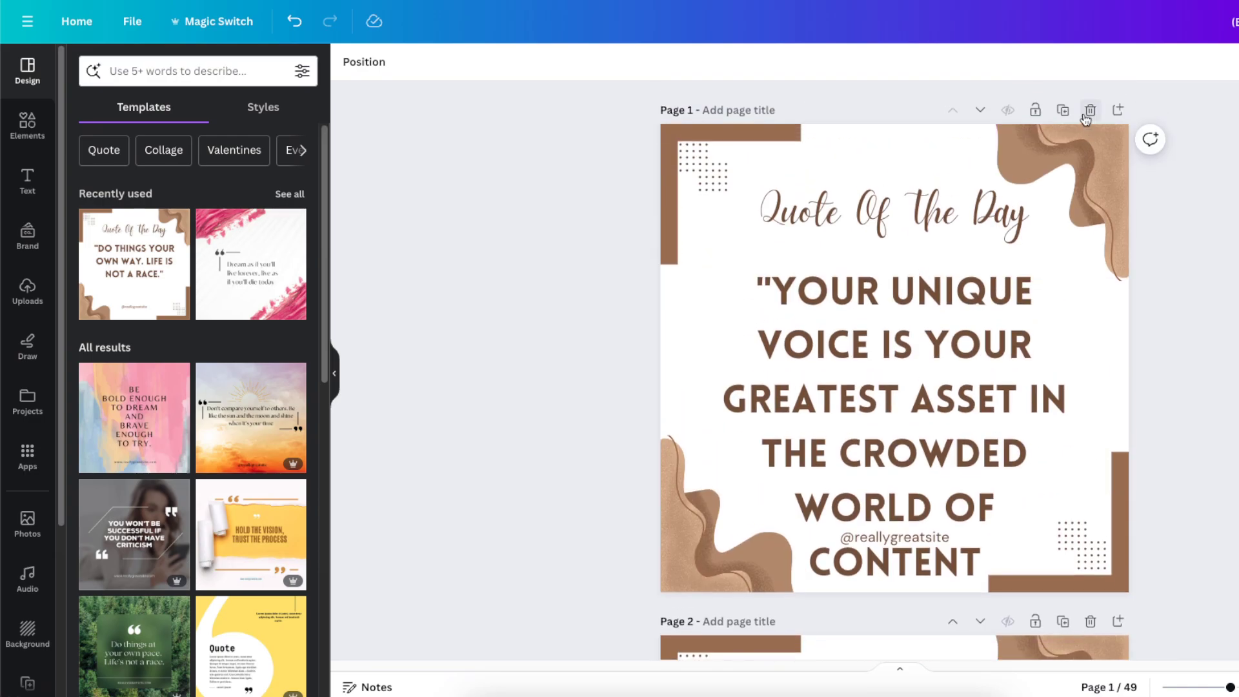
Step: Duplicate page 1 and replace the copy's quote with {"Create content that reflects your passion, and the audience will follow."}
{"action": "left_click", "coordinate": [1065, 112]}
{"action": "left_click", "coordinate": [950, 305]}
{"action": "left_click", "coordinate": [950, 305]}
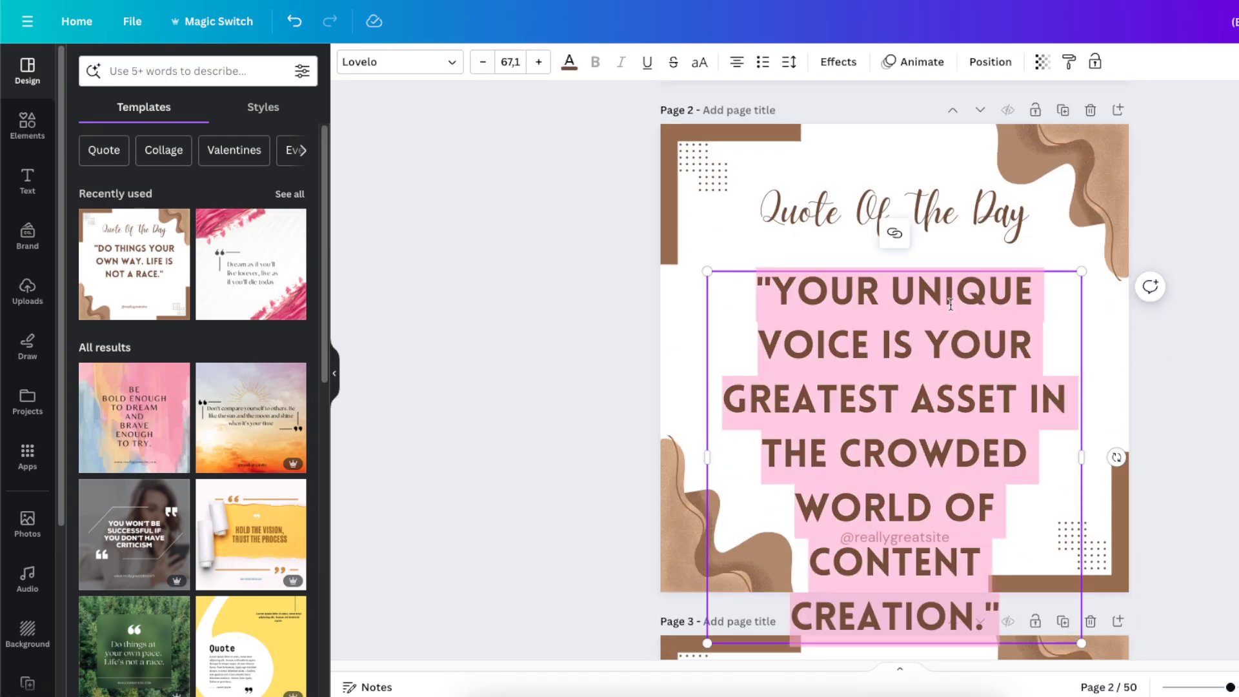
{"action": "type", "text": "{\"CREATE CONTENT THAT REFLECTS YOUR PASSION, AND THE AUDIENCE WILL FOLLOW.\"}"}
{"action": "key", "text": "Escape"}
{"action": "scroll", "coordinate": [895, 370], "scroll_direction": "up", "scroll_amount": 4}
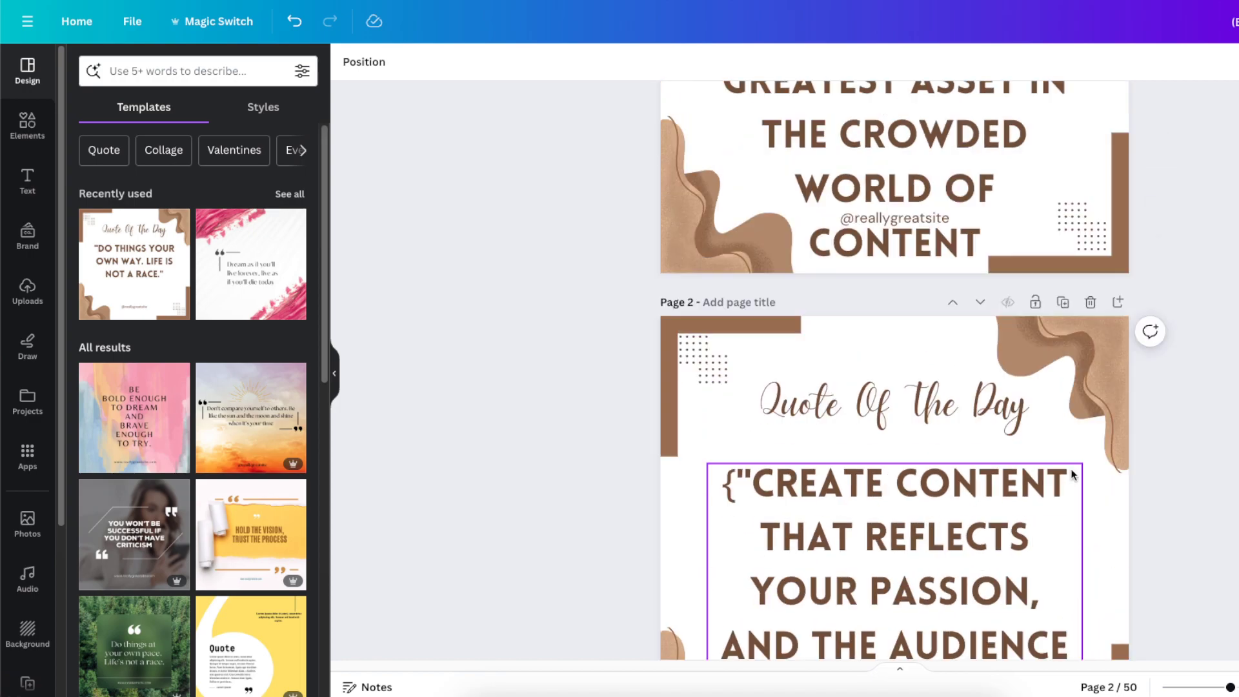
Step: Show all pages as a grid and examine the added quote page among the generated designs
{"action": "left_click", "coordinate": [1238, 687]}
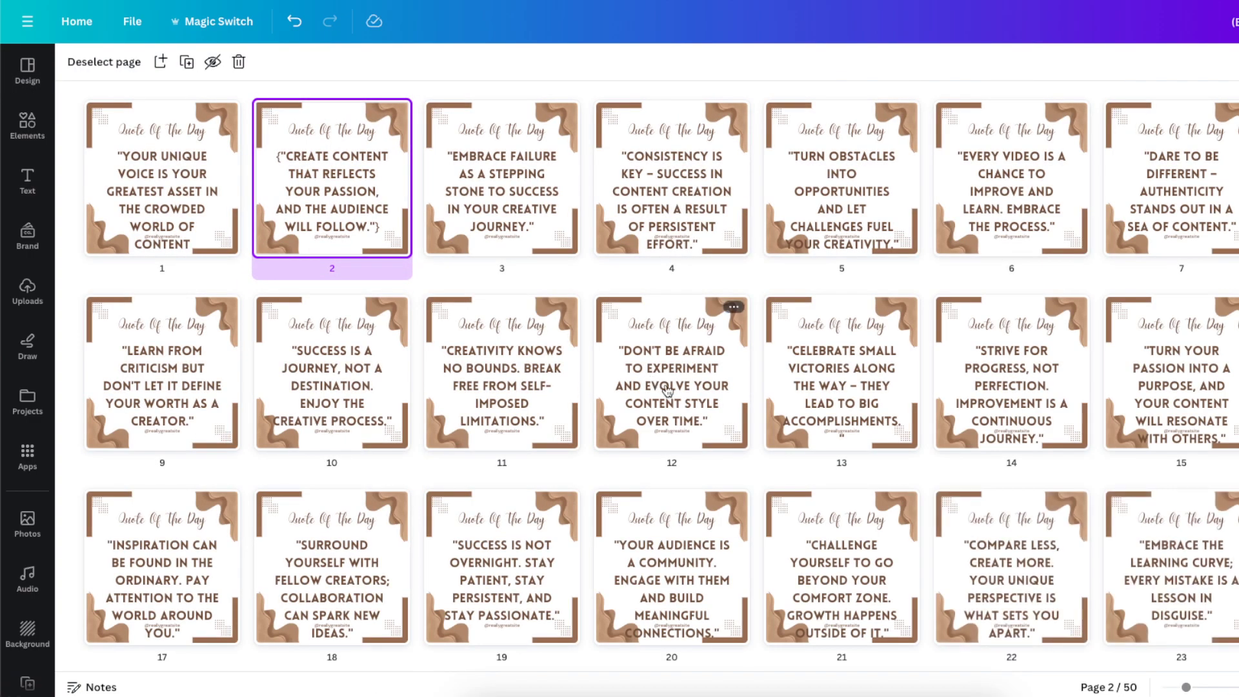
{"action": "scroll", "coordinate": [947, 474], "scroll_direction": "down", "scroll_amount": 4}
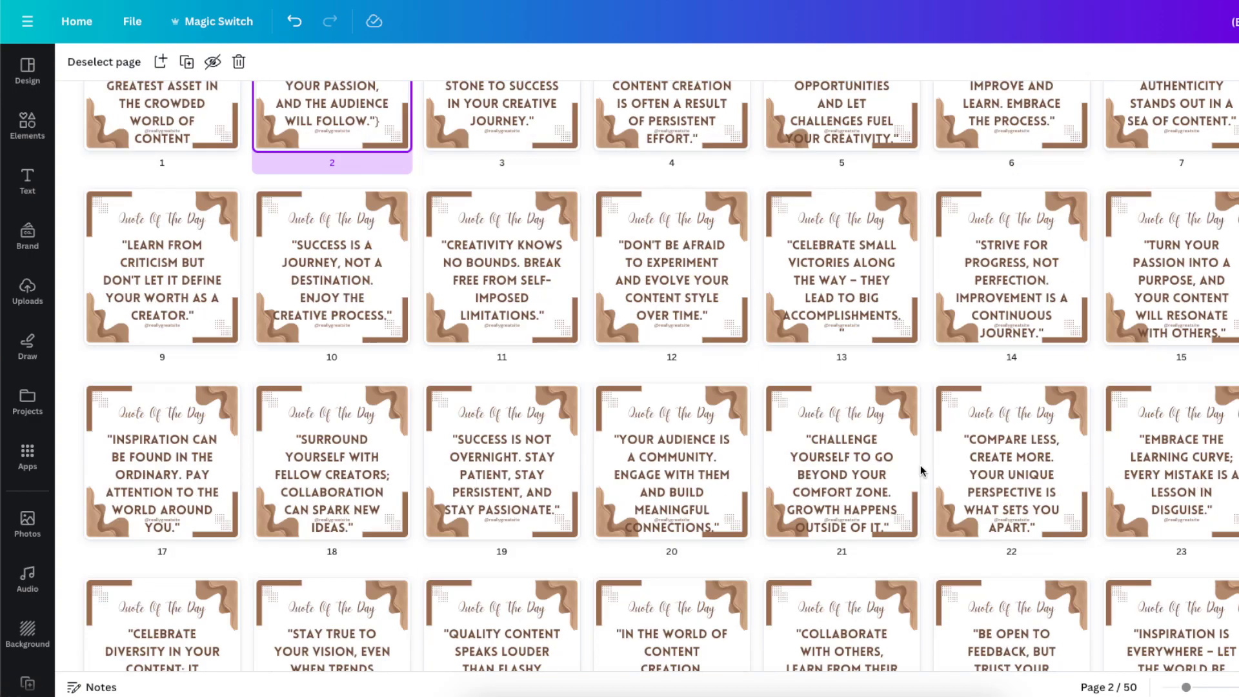
{"action": "scroll", "coordinate": [719, 385], "scroll_direction": "up", "scroll_amount": 4}
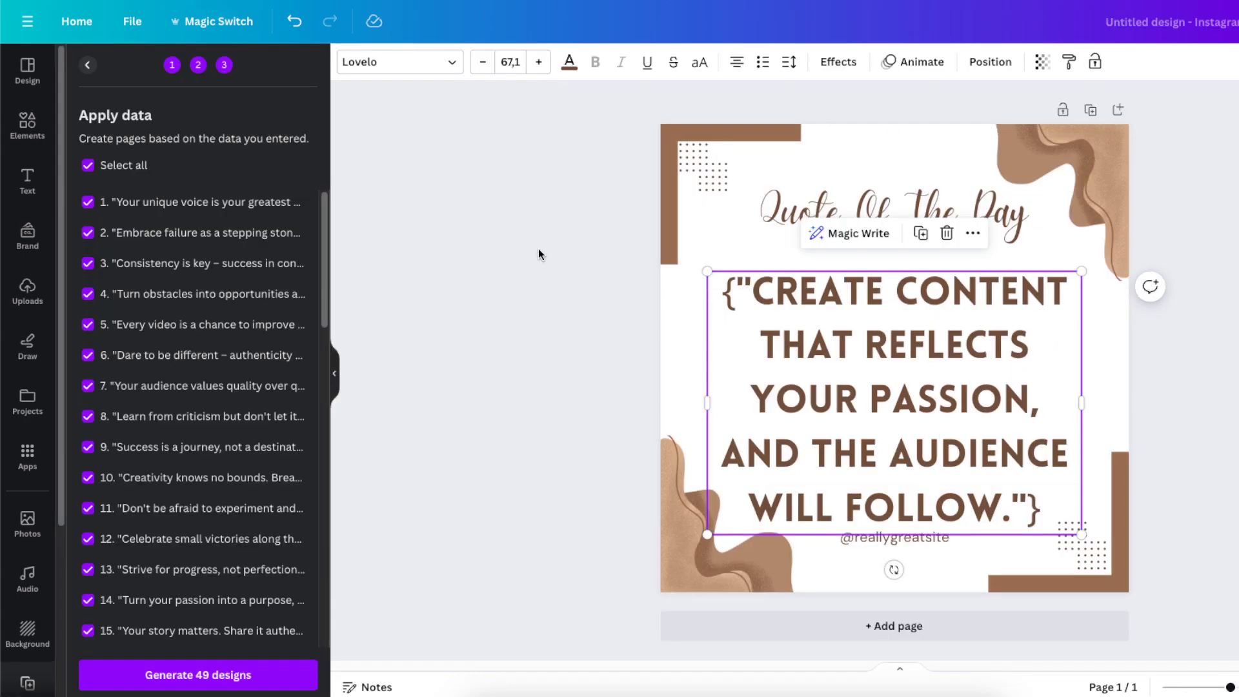
Step: Go back to the data upload stage of Bulk create and replace the quotes data with the tips CSV
{"action": "left_click", "coordinate": [538, 253]}
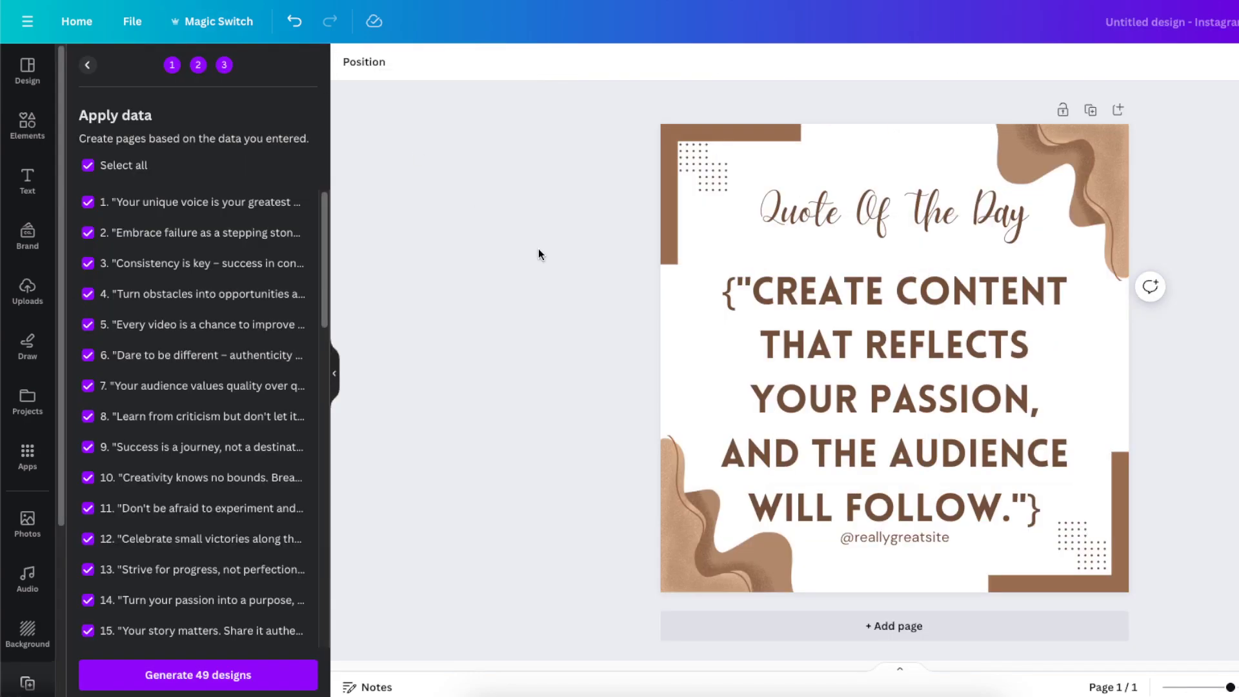
{"action": "left_click", "coordinate": [87, 65]}
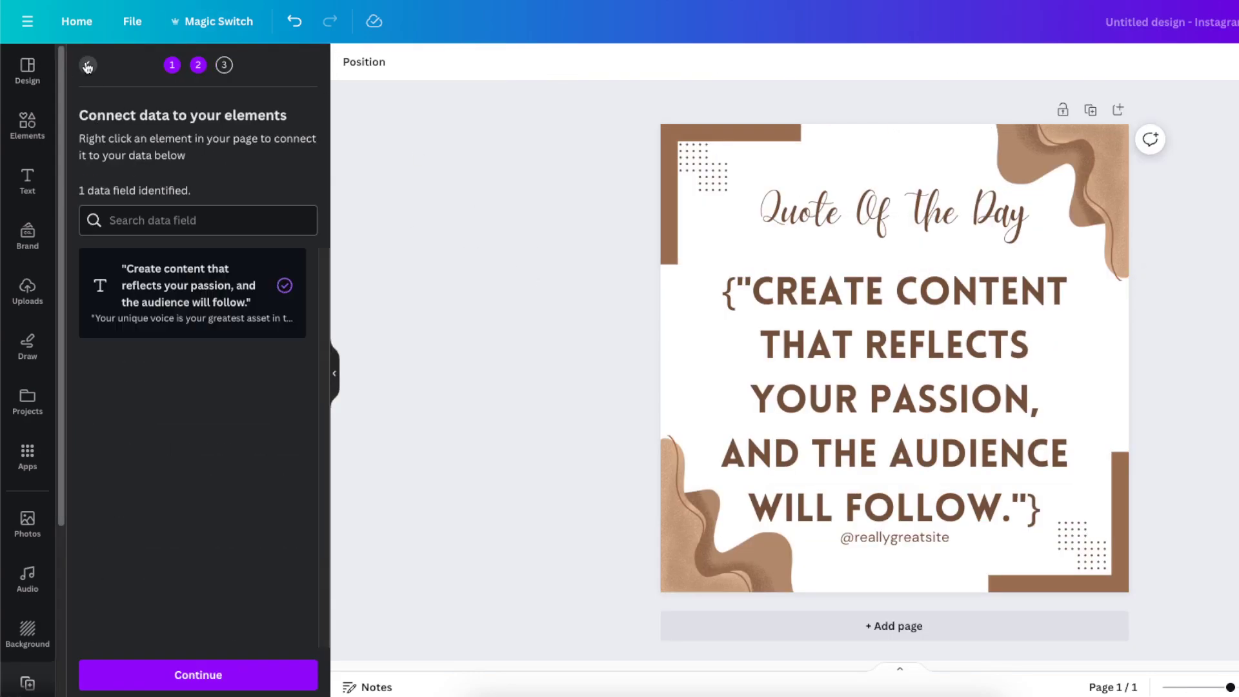
{"action": "left_click", "coordinate": [87, 65]}
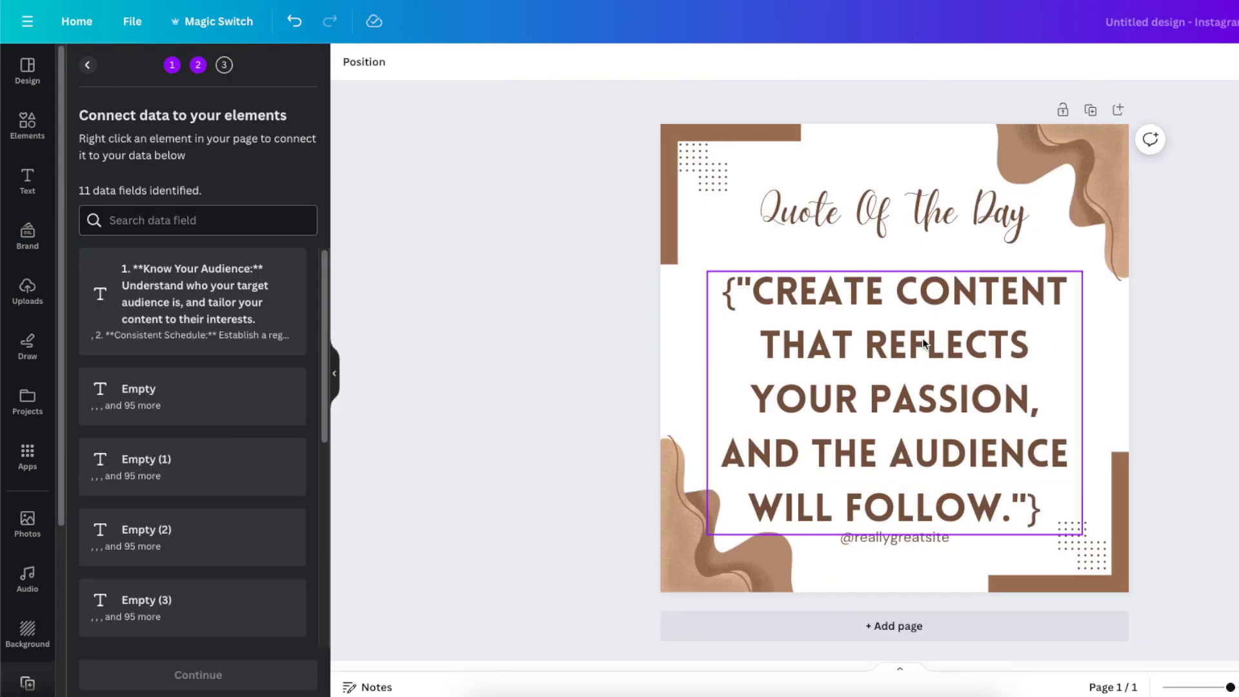
Step: Connect the main quote text box to the data field starting with "1. **Know Your Audience:** Understand who your target audience is"
{"action": "left_click", "coordinate": [921, 344]}
{"action": "right_click", "coordinate": [1008, 342]}
{"action": "left_click", "coordinate": [1022, 354]}
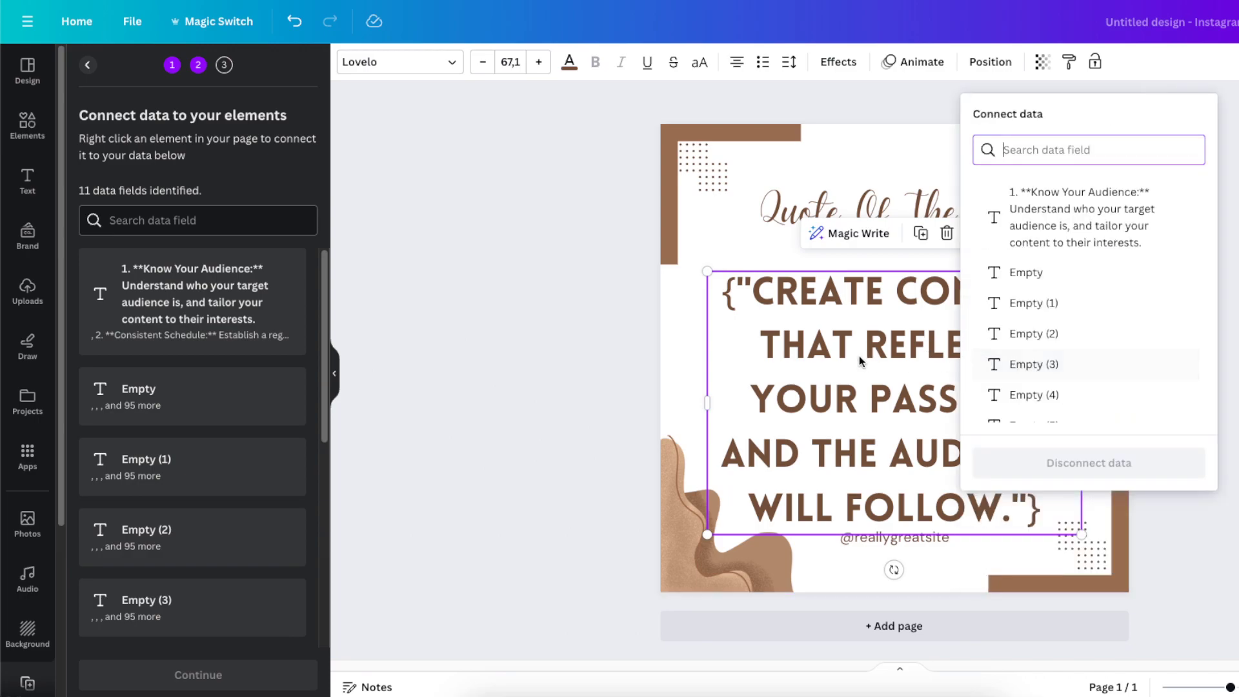
{"action": "left_click", "coordinate": [1037, 234]}
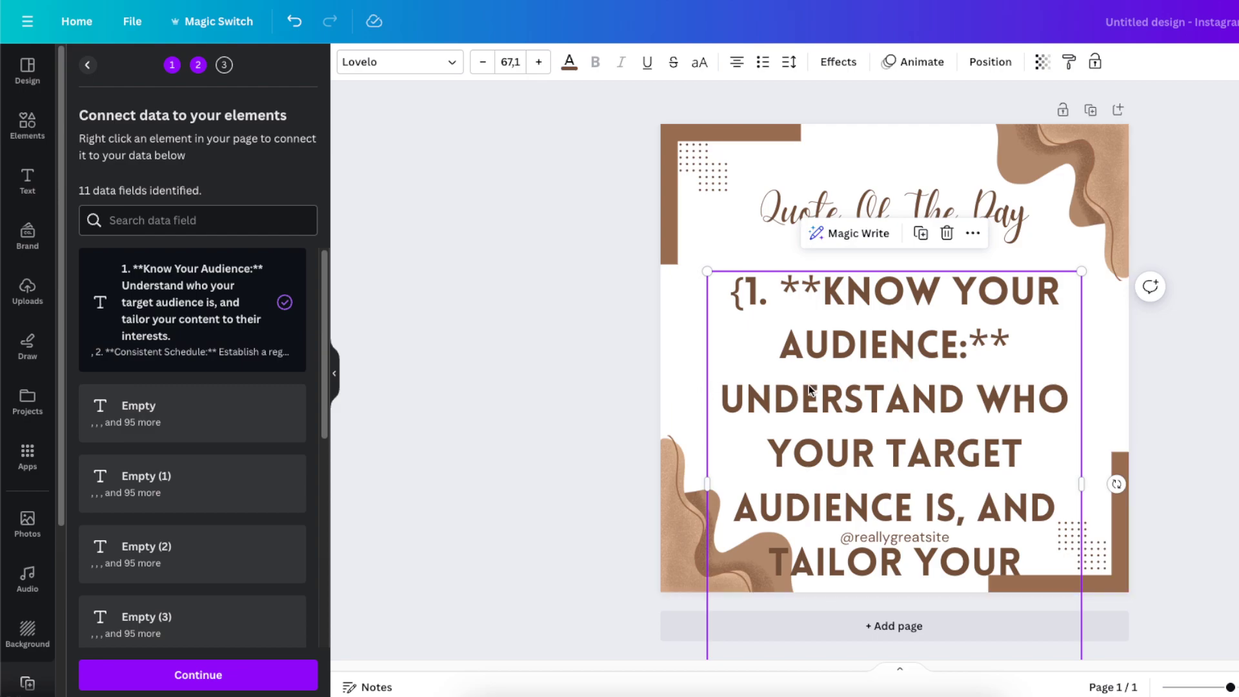
Step: Continue to applying the data and exclude the empty rows 1, 3, 5 and 7 from the designs
{"action": "left_click", "coordinate": [240, 677]}
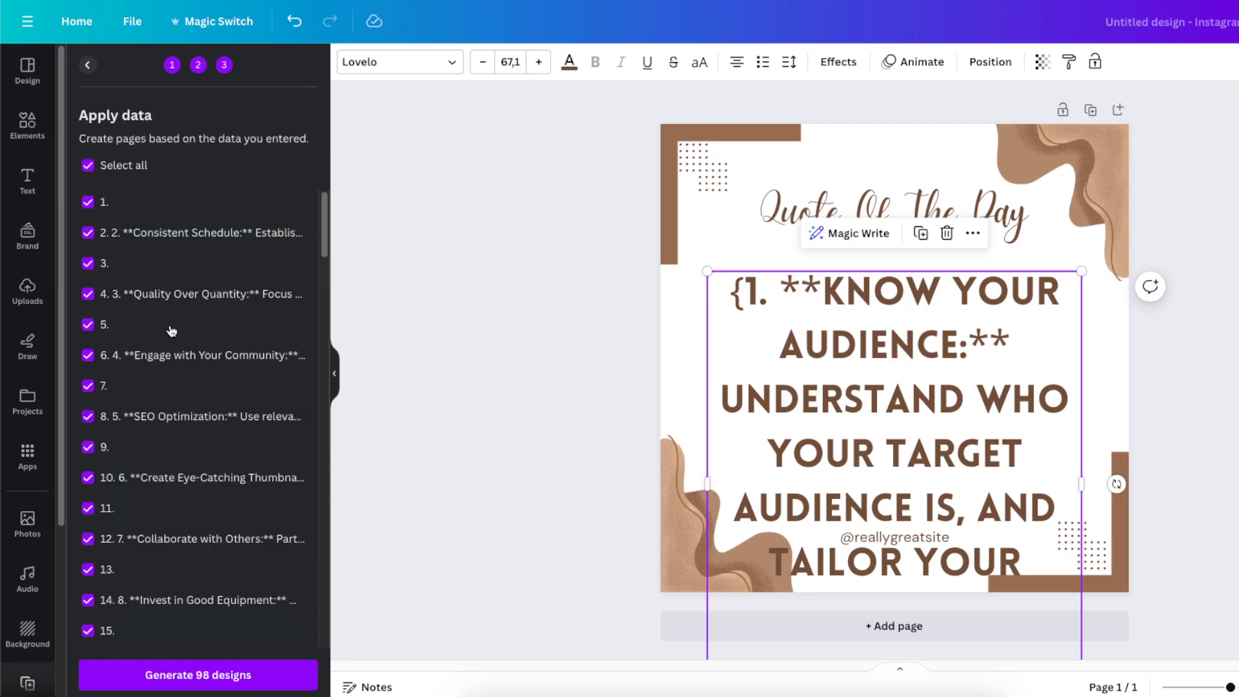
{"action": "scroll", "coordinate": [141, 207], "scroll_direction": "down", "scroll_amount": 1}
{"action": "scroll", "coordinate": [138, 232], "scroll_direction": "up", "scroll_amount": 1}
{"action": "left_click", "coordinate": [82, 204]}
{"action": "left_click", "coordinate": [88, 263]}
{"action": "scroll", "coordinate": [175, 318], "scroll_direction": "down", "scroll_amount": 1}
{"action": "left_click", "coordinate": [89, 302]}
{"action": "left_click", "coordinate": [89, 363]}
{"action": "scroll", "coordinate": [104, 349], "scroll_direction": "down", "scroll_amount": 3}
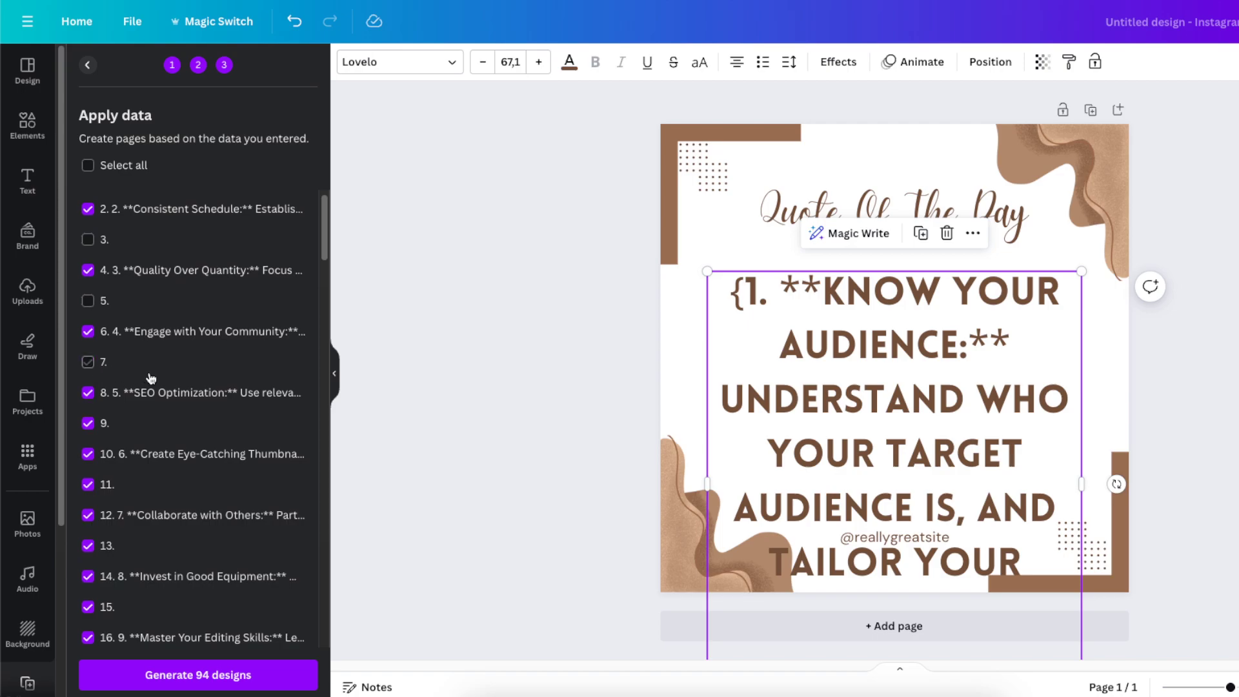
Step: Exclude the empty rows 9, 11, 13, 15, 17 and 19 and review the row selection from the start
{"action": "left_click", "coordinate": [88, 320]}
{"action": "left_click", "coordinate": [88, 382]}
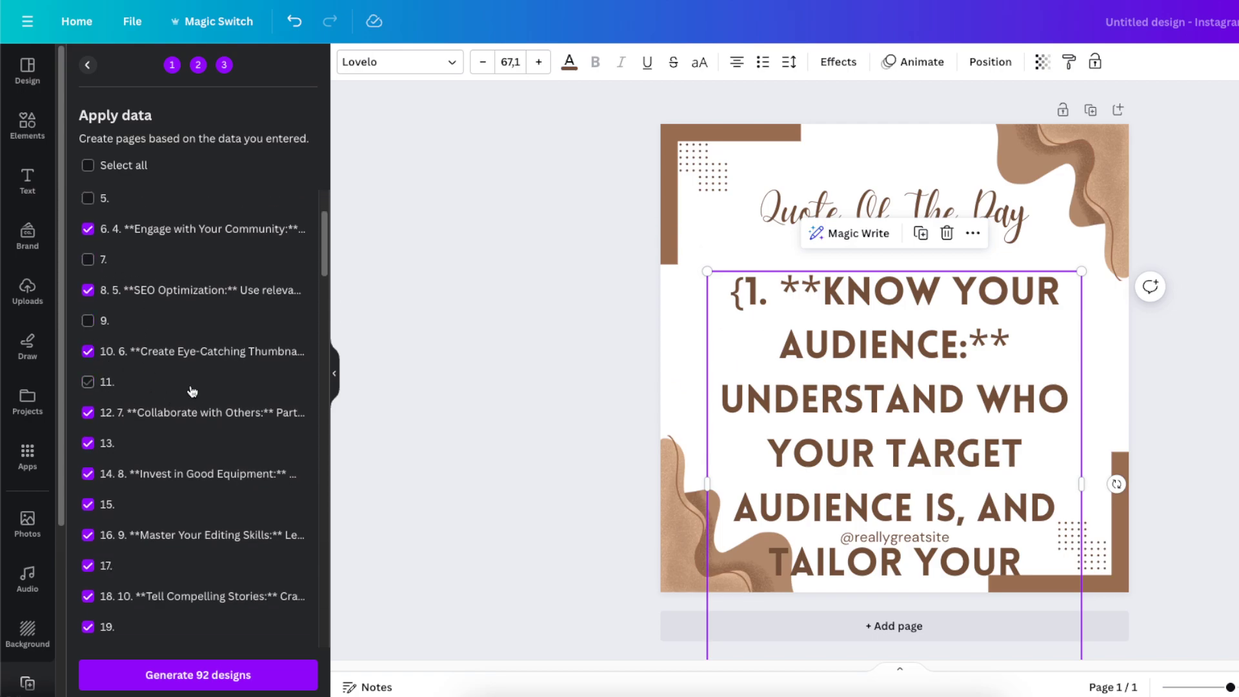
{"action": "scroll", "coordinate": [187, 389], "scroll_direction": "down", "scroll_amount": 2}
{"action": "left_click", "coordinate": [88, 369]}
{"action": "scroll", "coordinate": [134, 377], "scroll_direction": "down", "scroll_amount": 4}
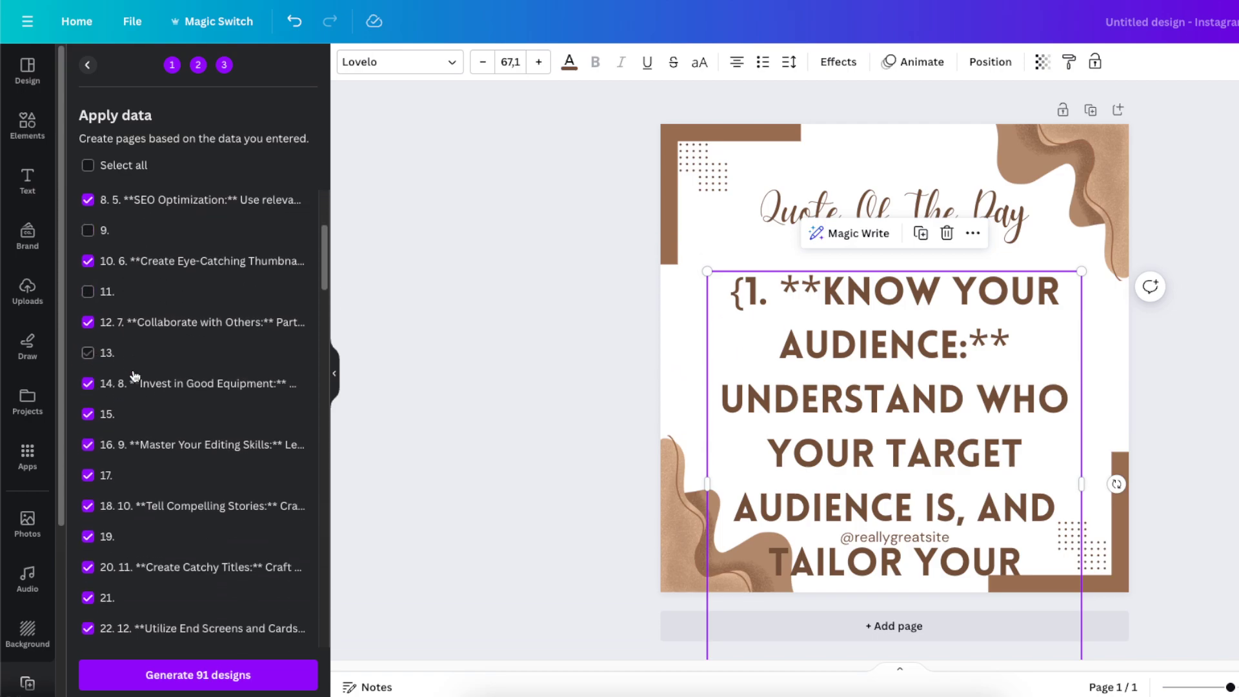
{"action": "left_click", "coordinate": [88, 311]}
{"action": "left_click", "coordinate": [87, 371]}
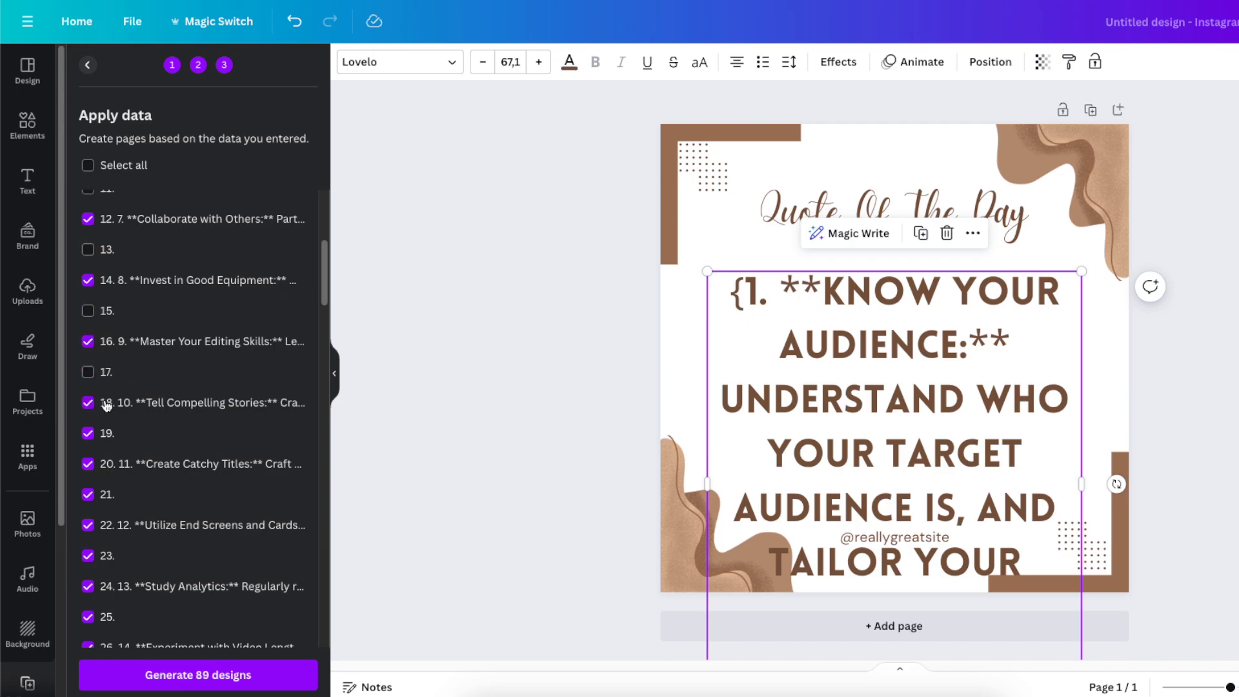
{"action": "left_click", "coordinate": [88, 433]}
{"action": "scroll", "coordinate": [103, 361], "scroll_direction": "down", "scroll_amount": 4}
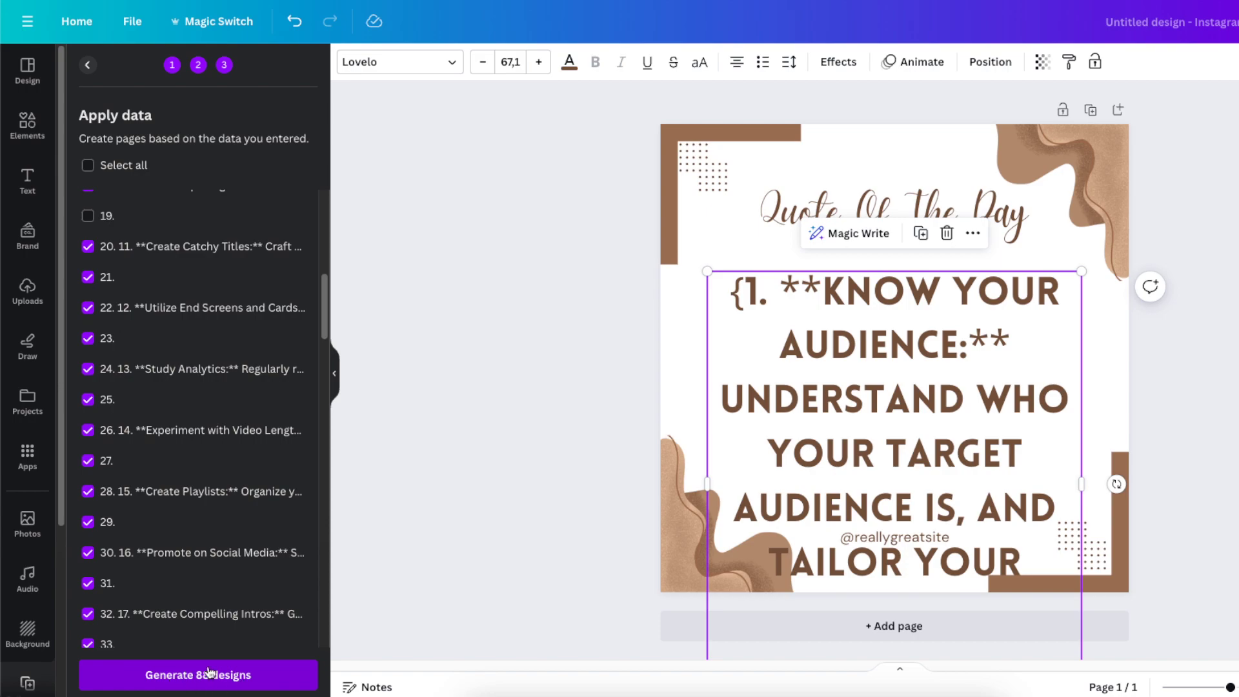
{"action": "scroll", "coordinate": [179, 406], "scroll_direction": "up", "scroll_amount": 10}
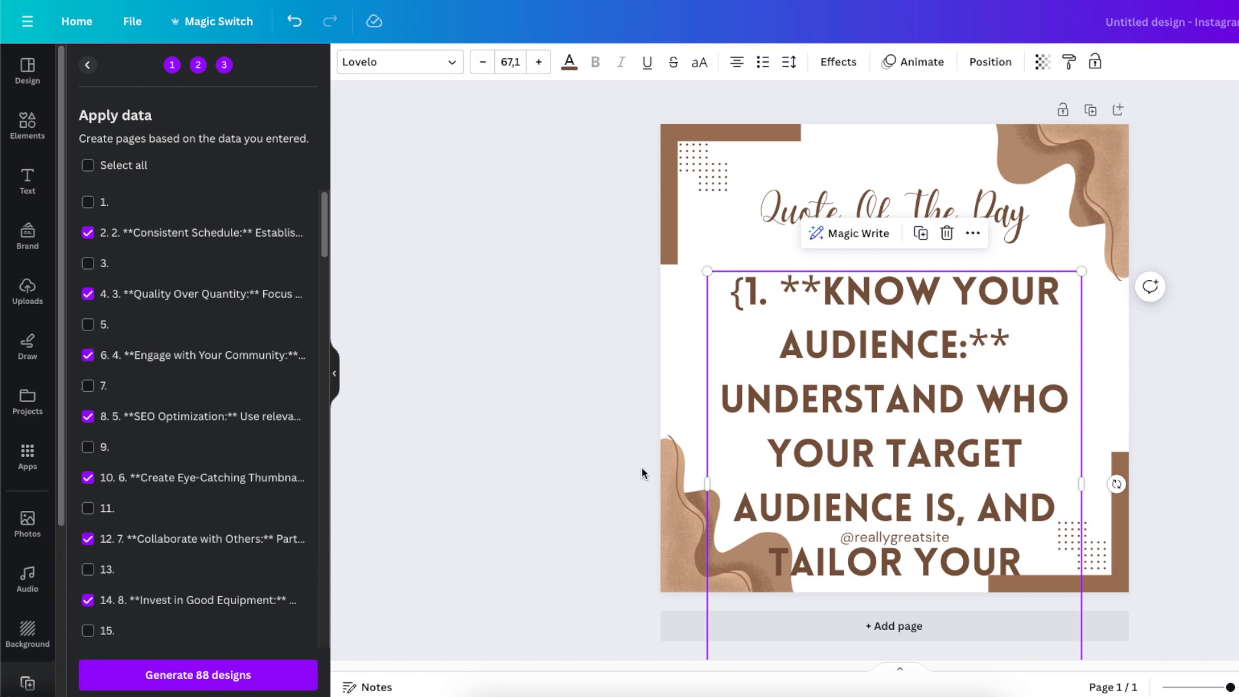
{"action": "left_click", "coordinate": [1137, 271]}
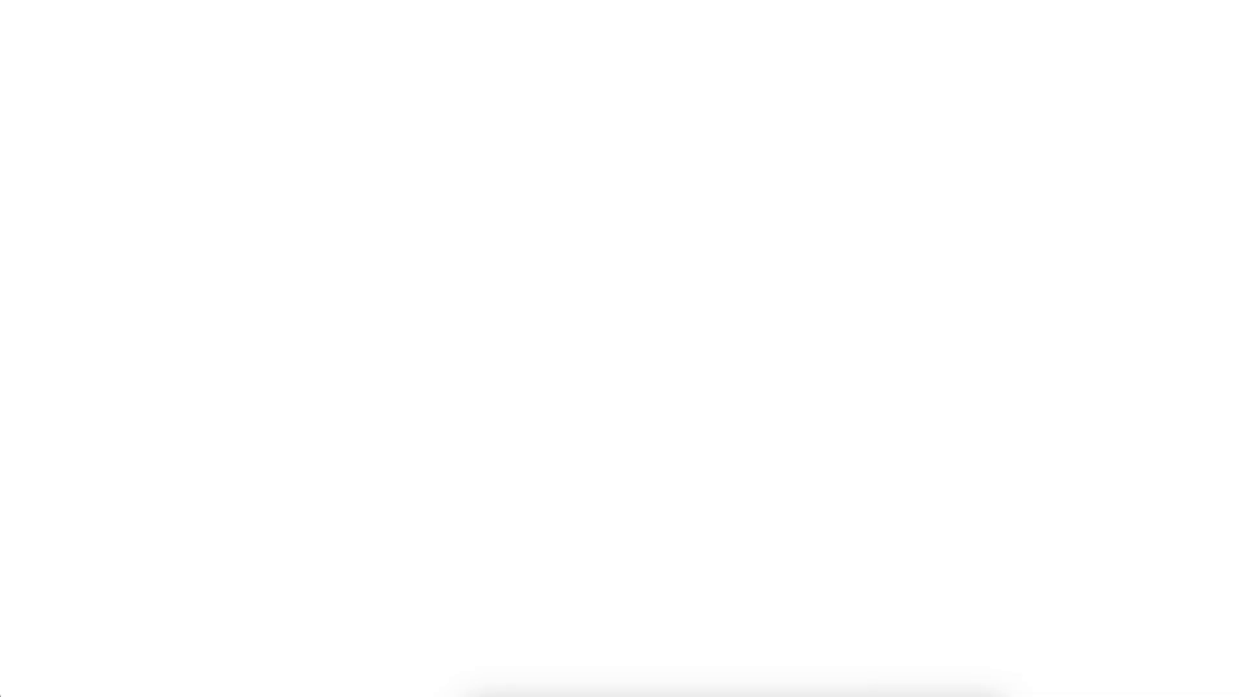